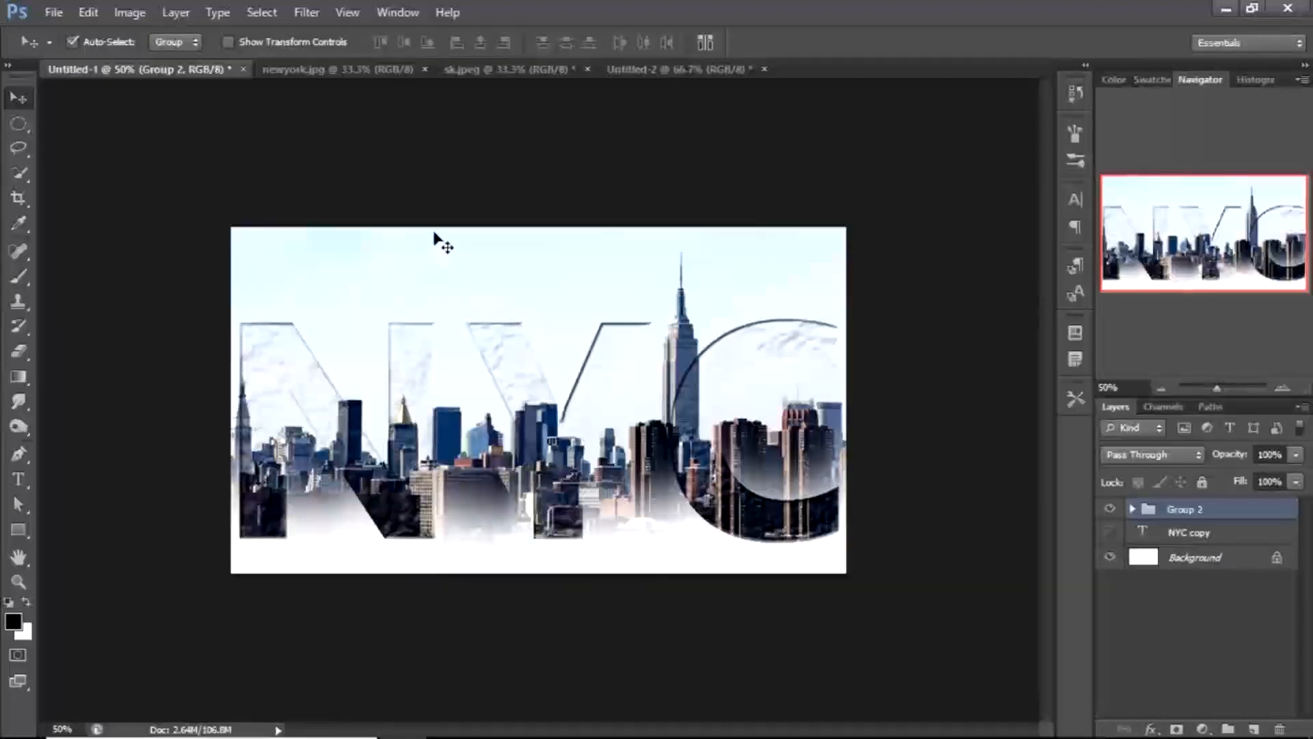
# Switch to the sk.jpeg smoke image and invert its colors
pyautogui.click(542, 68)
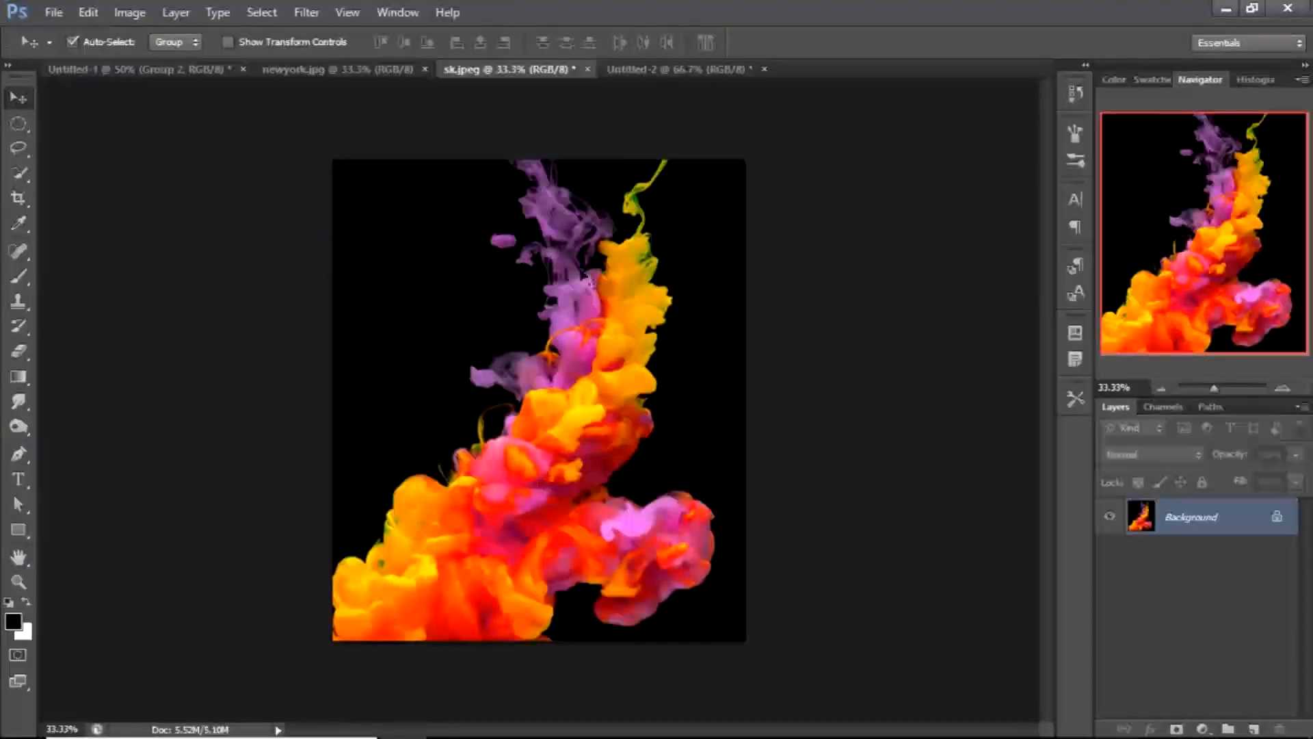
pyautogui.click(619, 69)
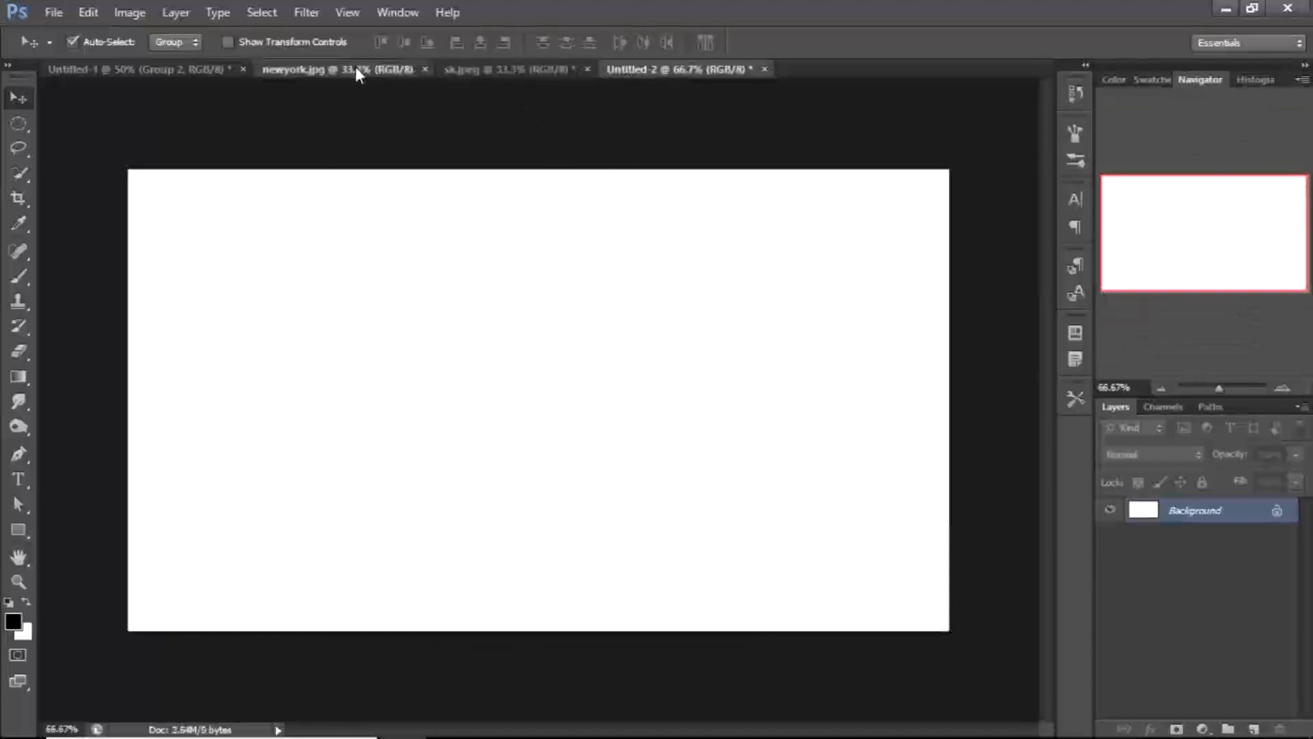
pyautogui.click(355, 67)
pyautogui.click(525, 69)
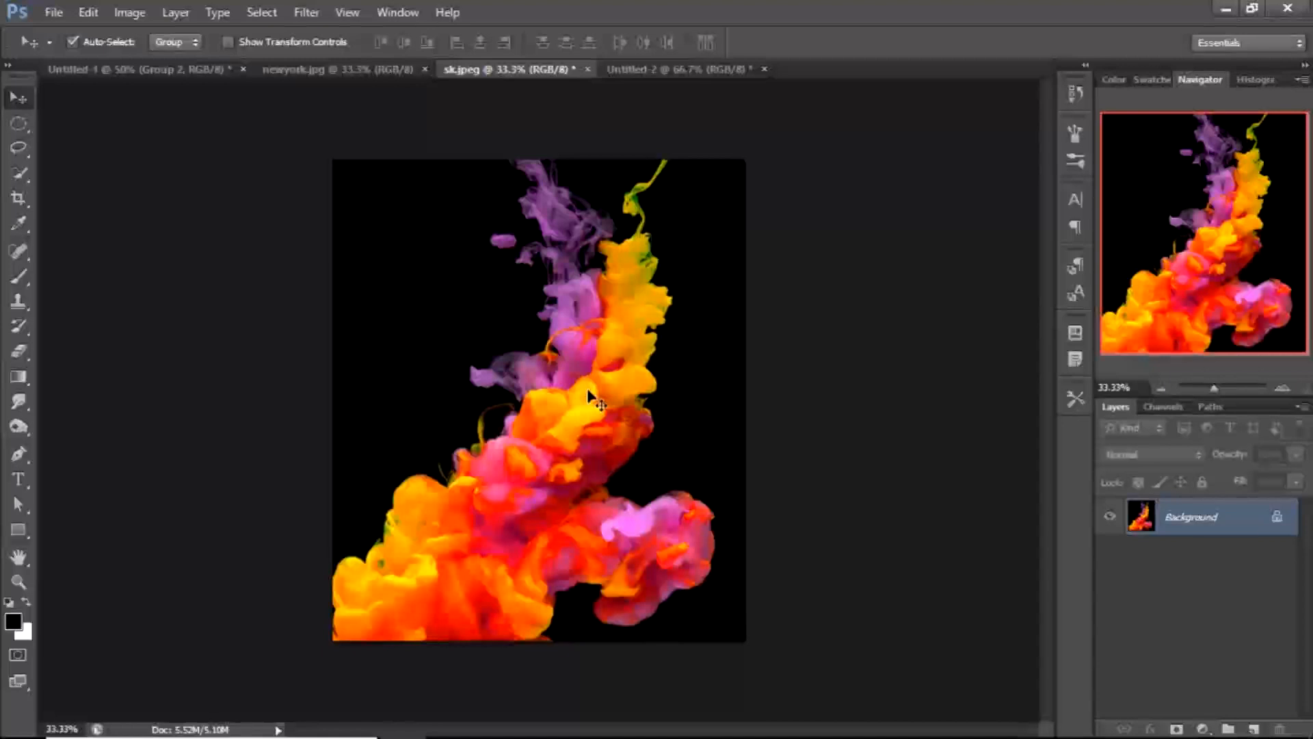
pyautogui.hotkey('ctrl', 'i')
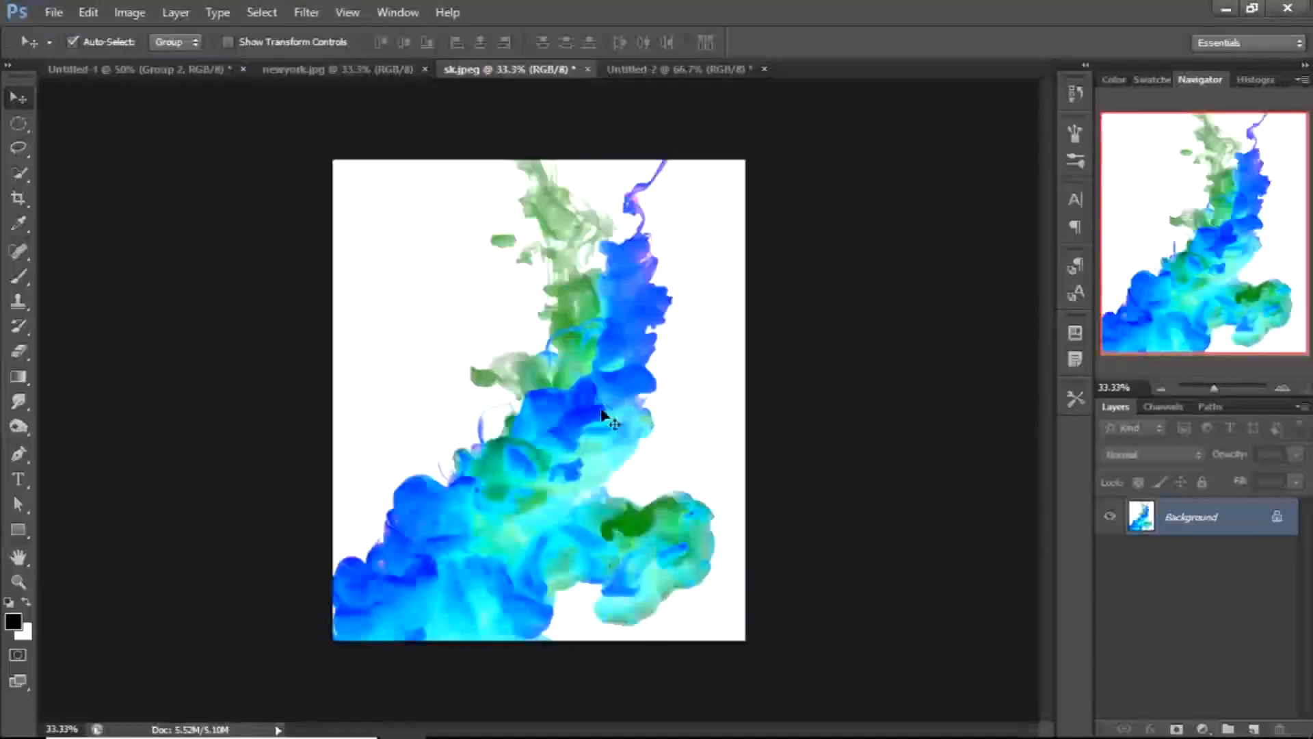
# Open the Image Size dialog for the smoke image and close it without changes
pyautogui.click(119, 17)
pyautogui.moveTo(92, 15)
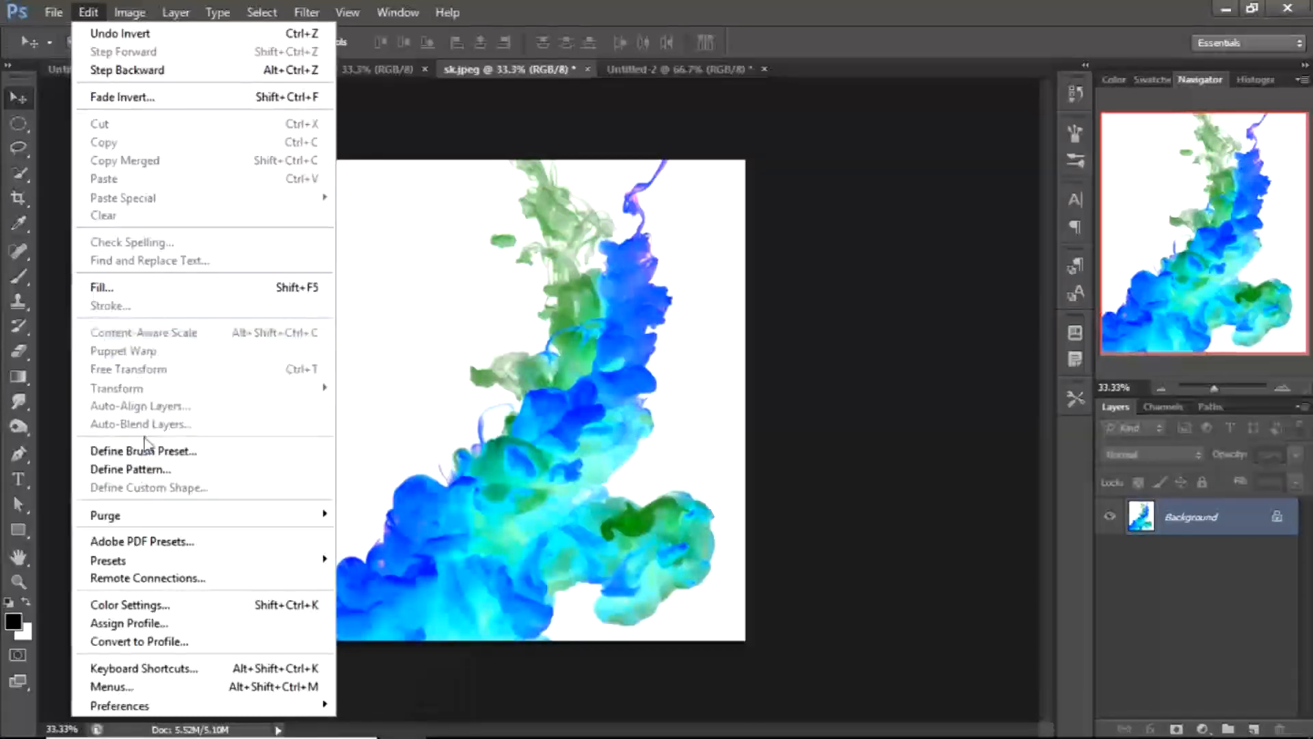
pyautogui.moveTo(141, 20)
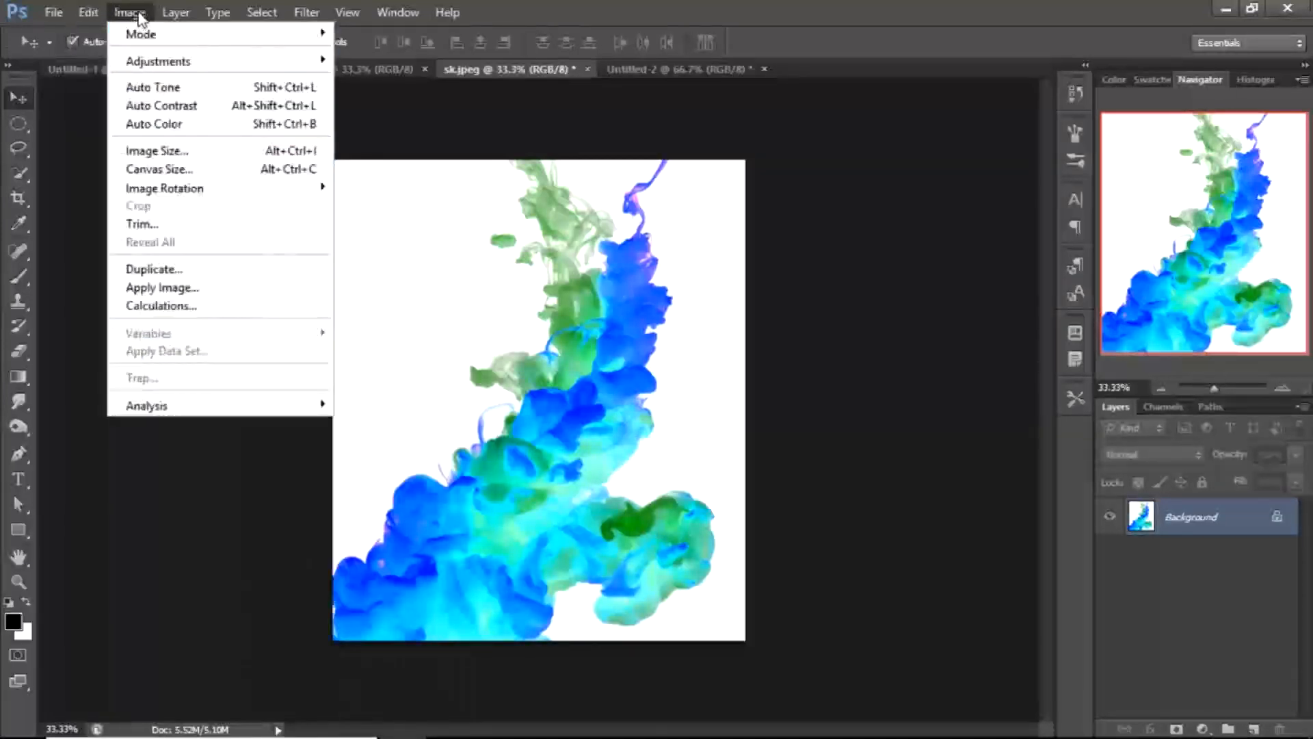
pyautogui.click(159, 152)
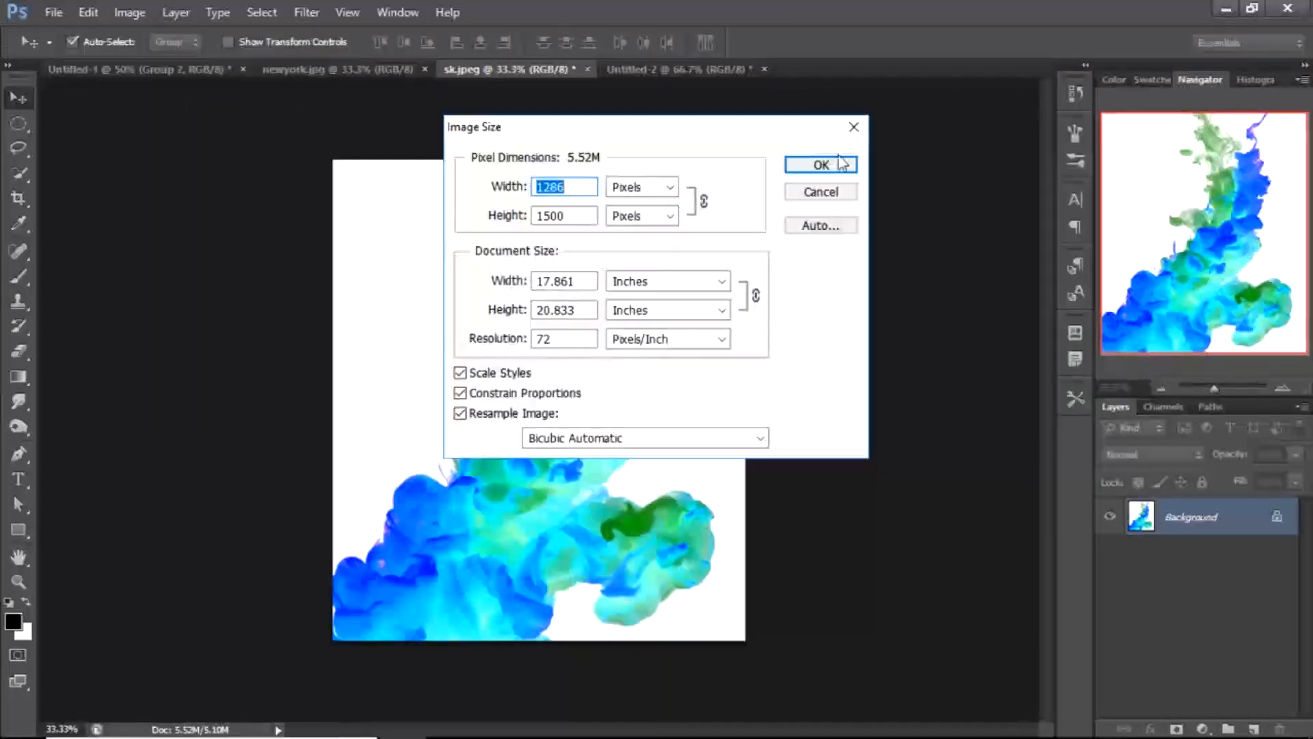
pyautogui.click(854, 126)
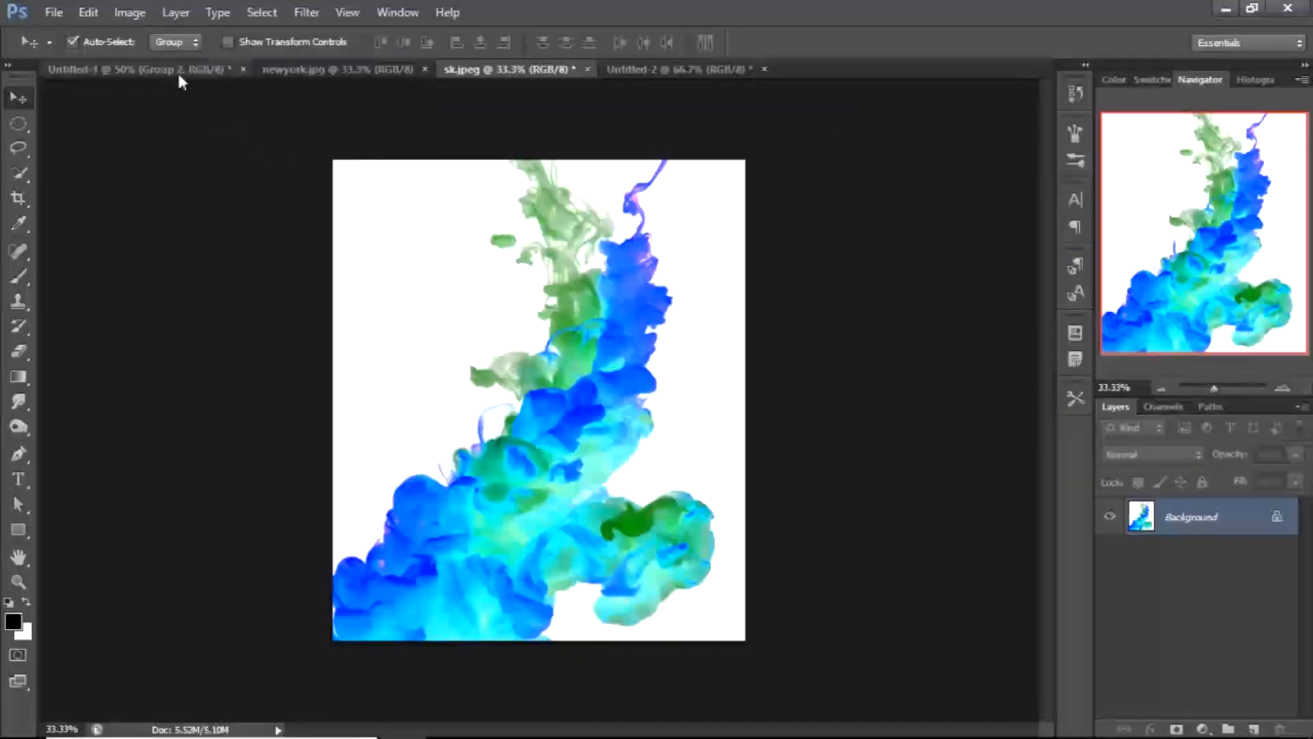
# Define a brush preset from the inverted smoke image named Smoke 3
pyautogui.click(84, 14)
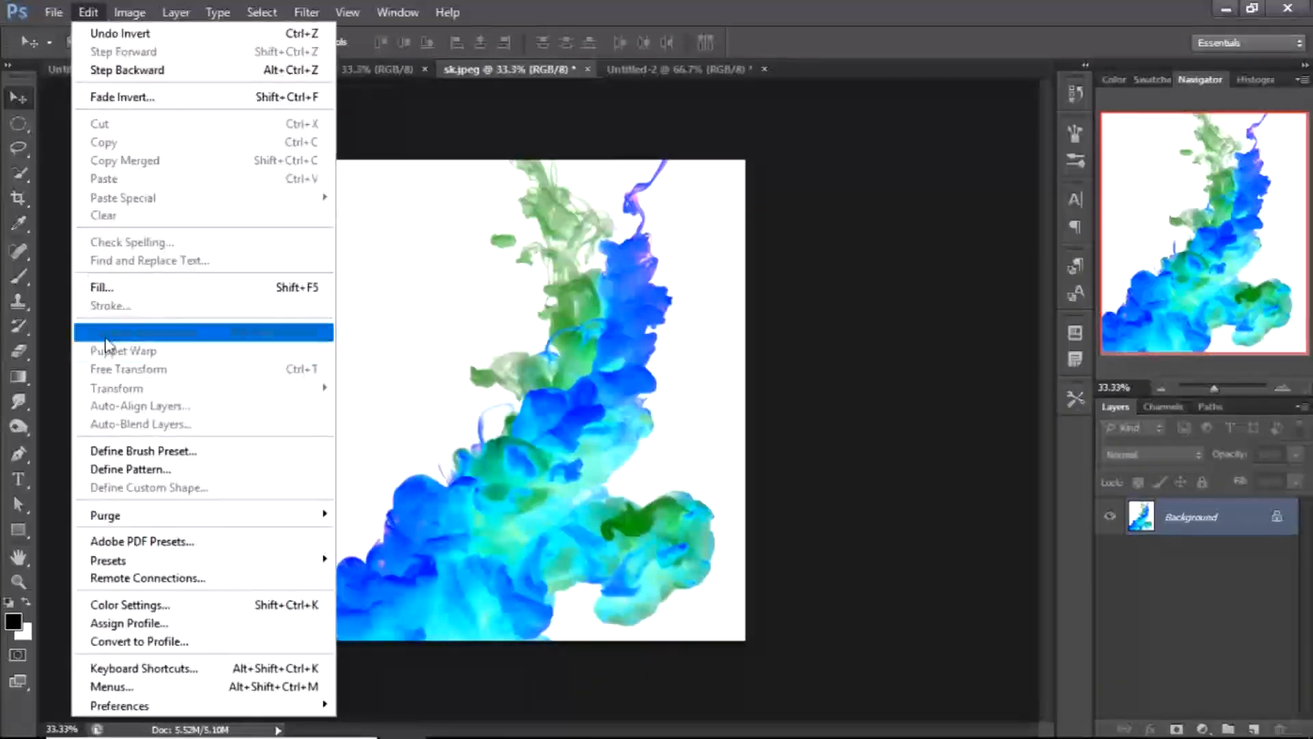
pyautogui.click(134, 451)
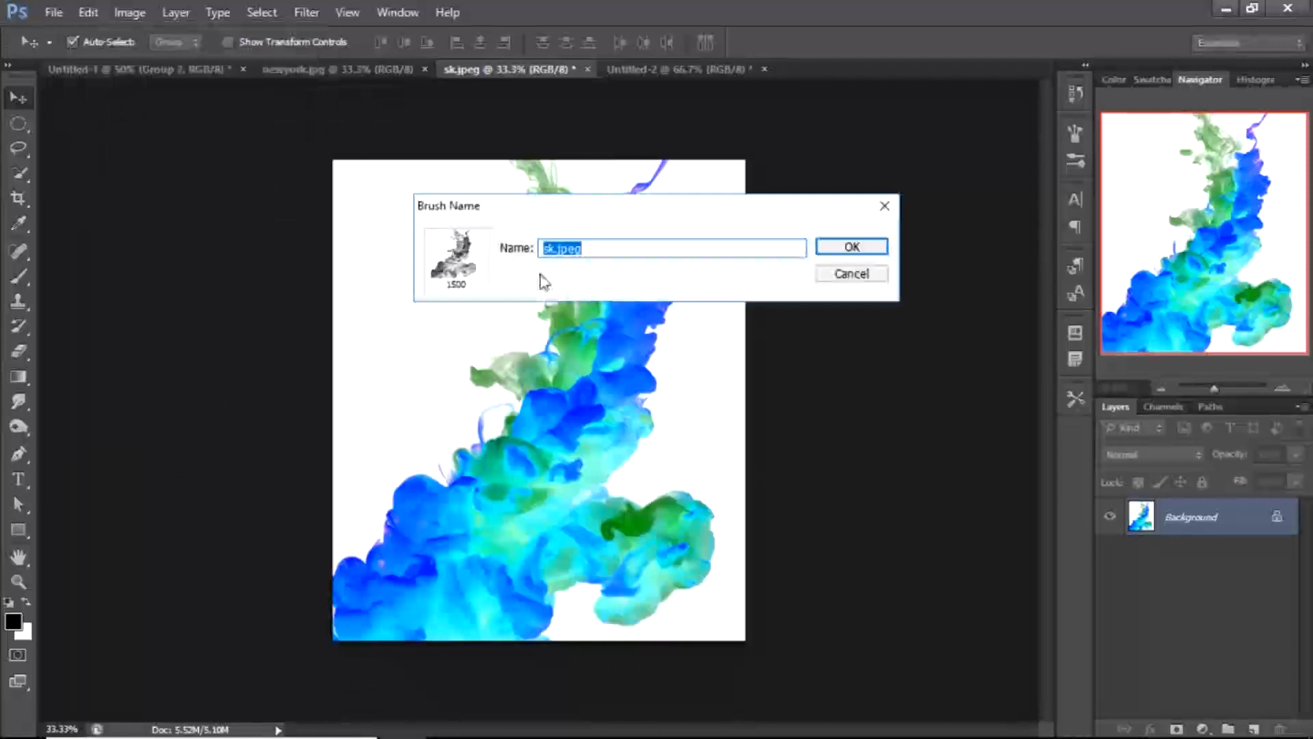
pyautogui.write('Smoke 3')
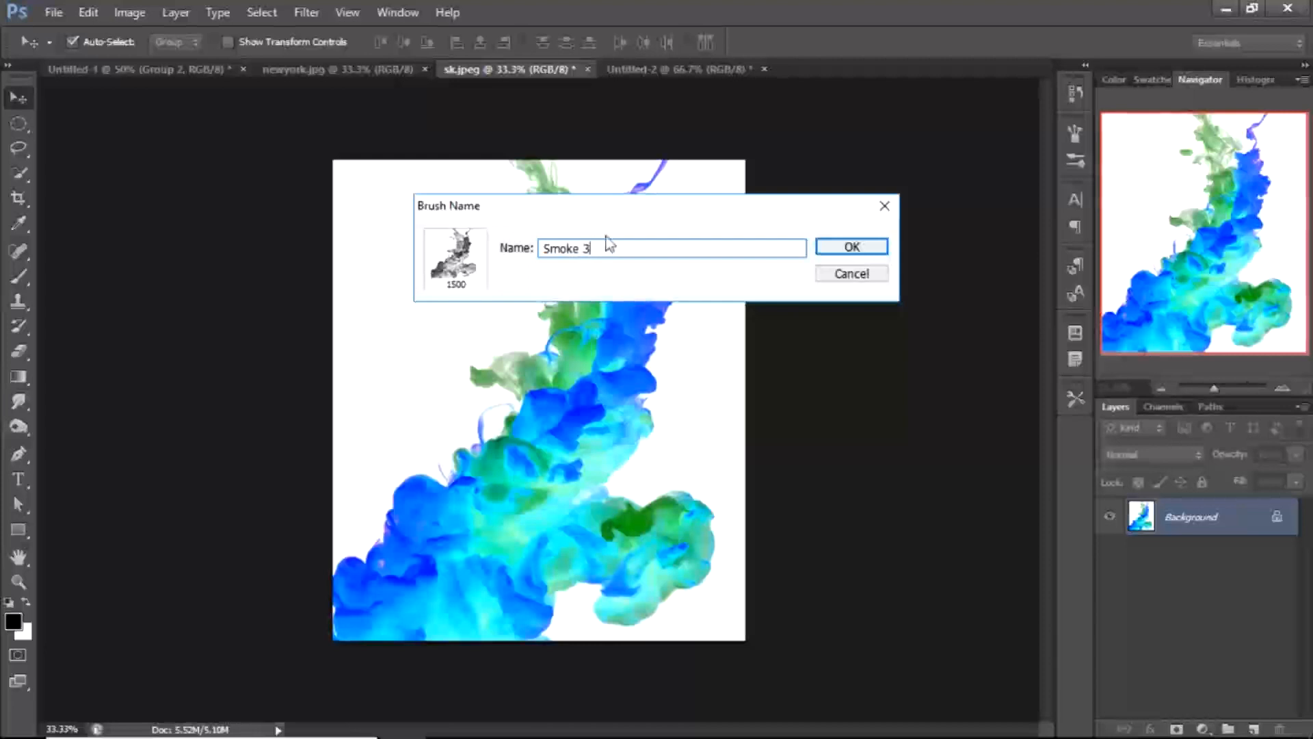
pyautogui.click(847, 247)
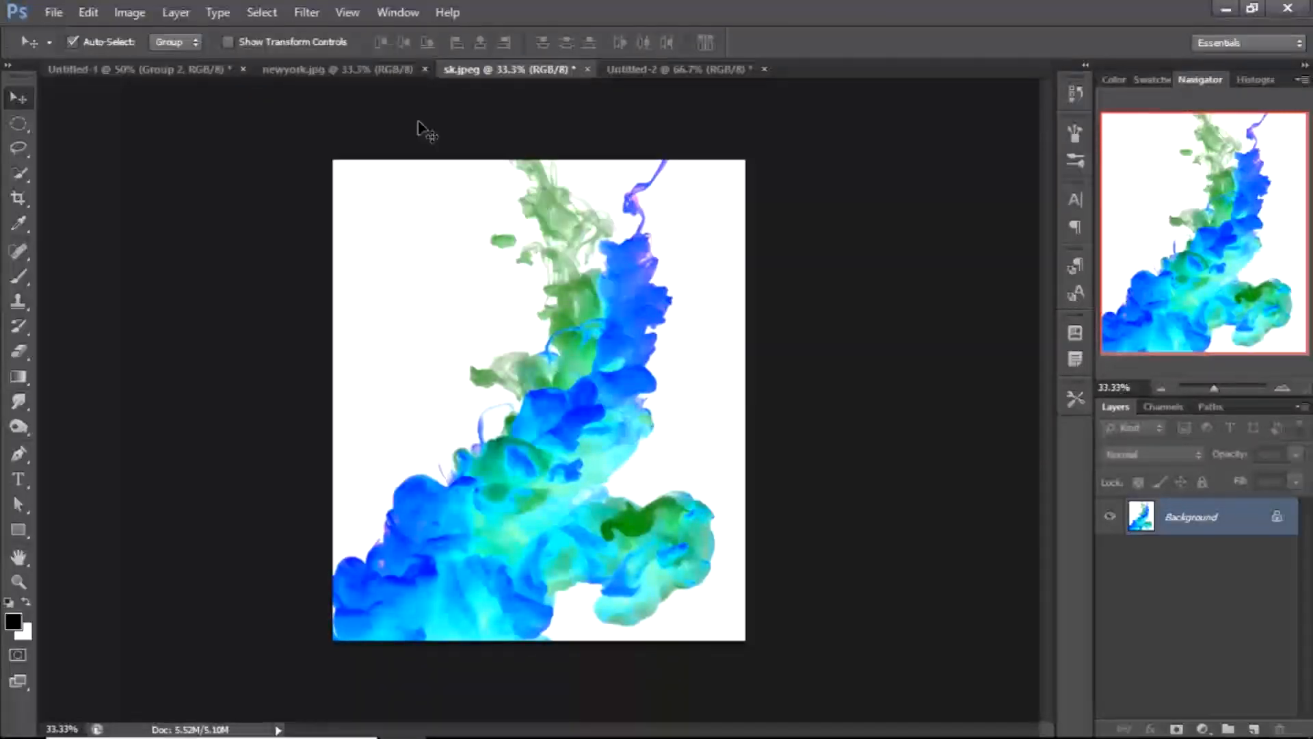
# Copy the New York skyline image into the Untitled-2 document as a new layer
pyautogui.click(342, 72)
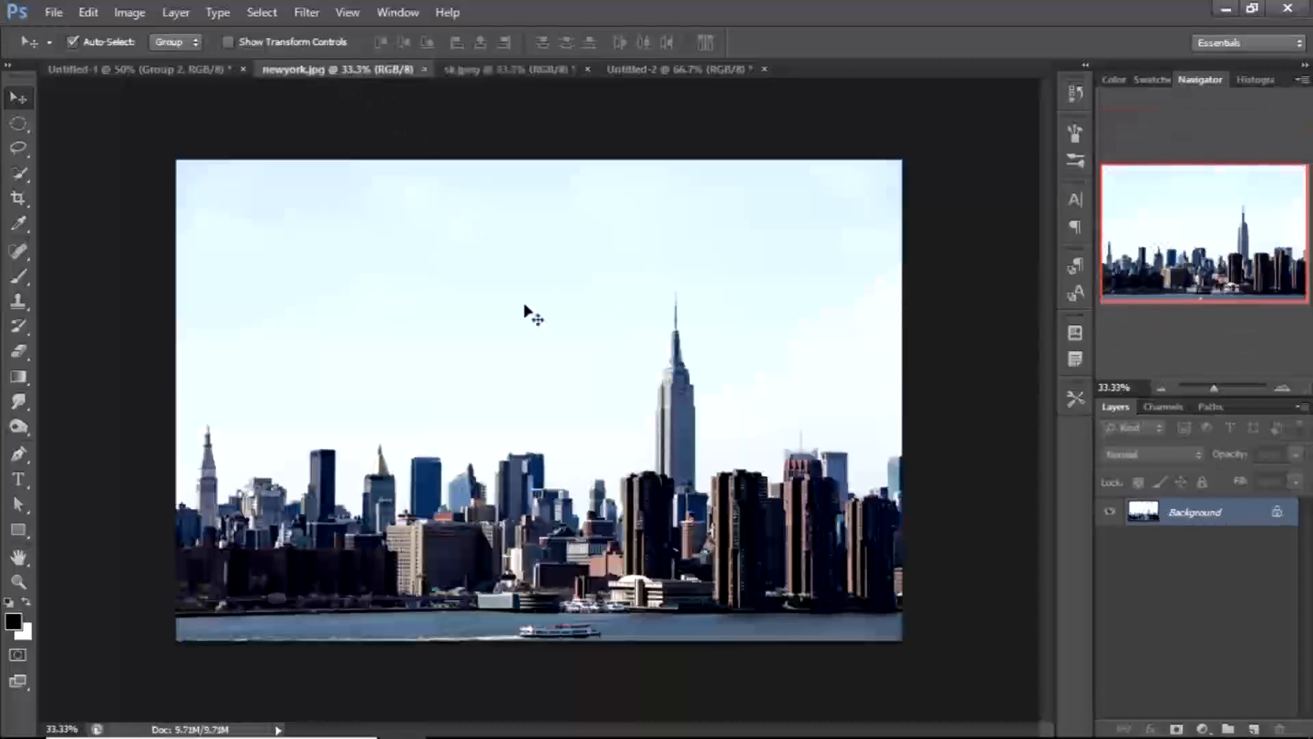
pyautogui.moveTo(507, 352); pyautogui.dragTo(568, 373)
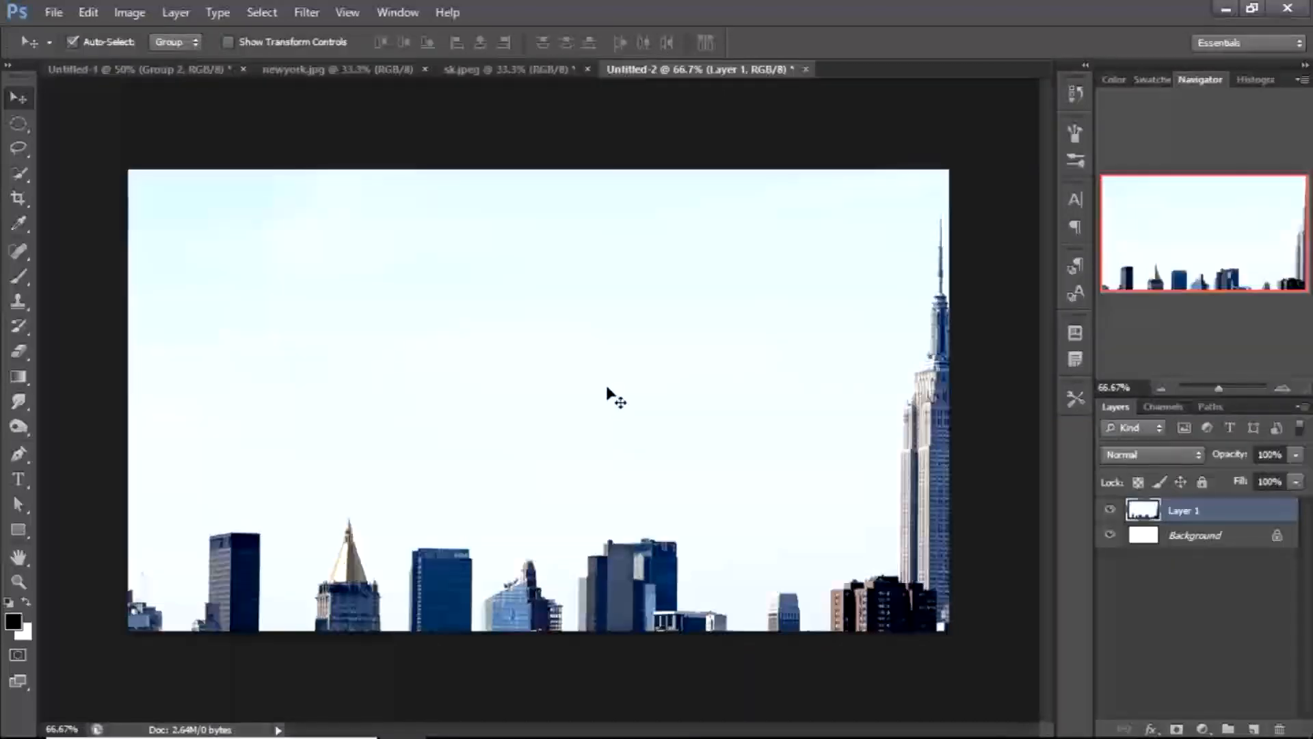
# Invert the skyline layer's colors and invert them back
pyautogui.hotkey('ctrl', 'i')
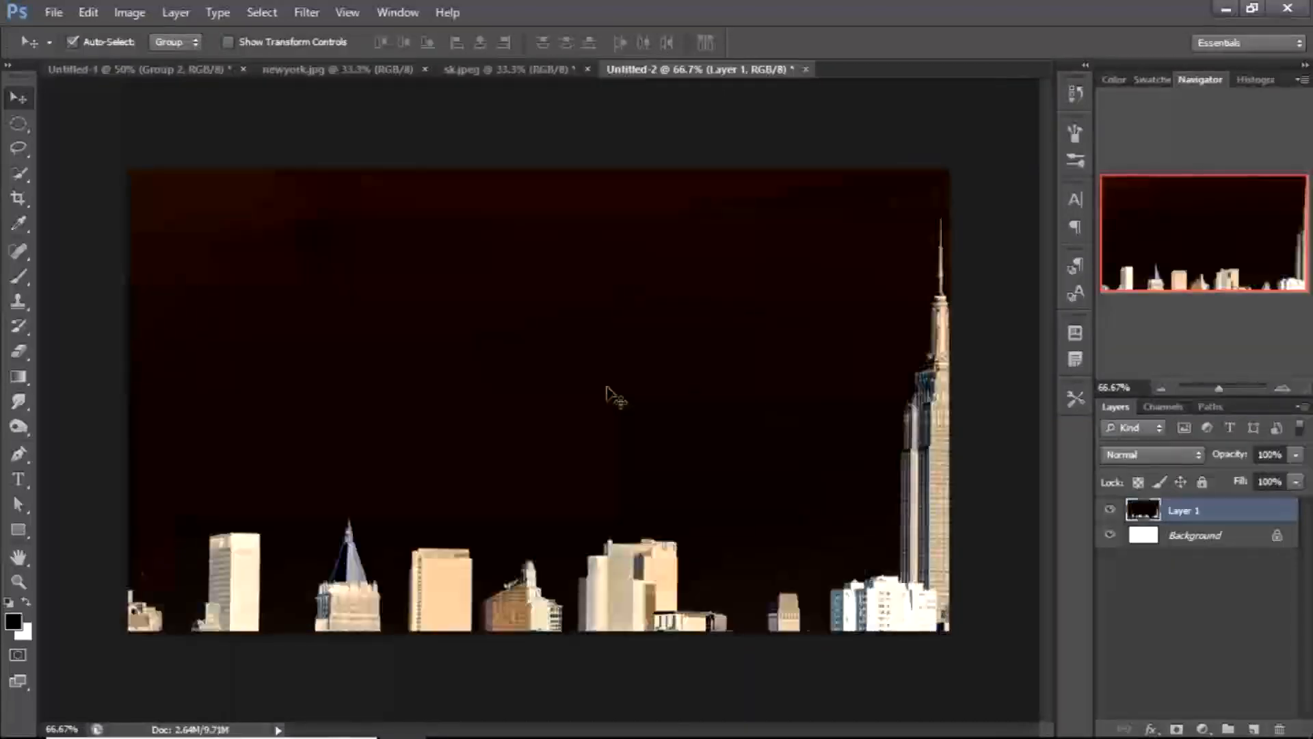
pyautogui.hotkey('ctrl', 'i')
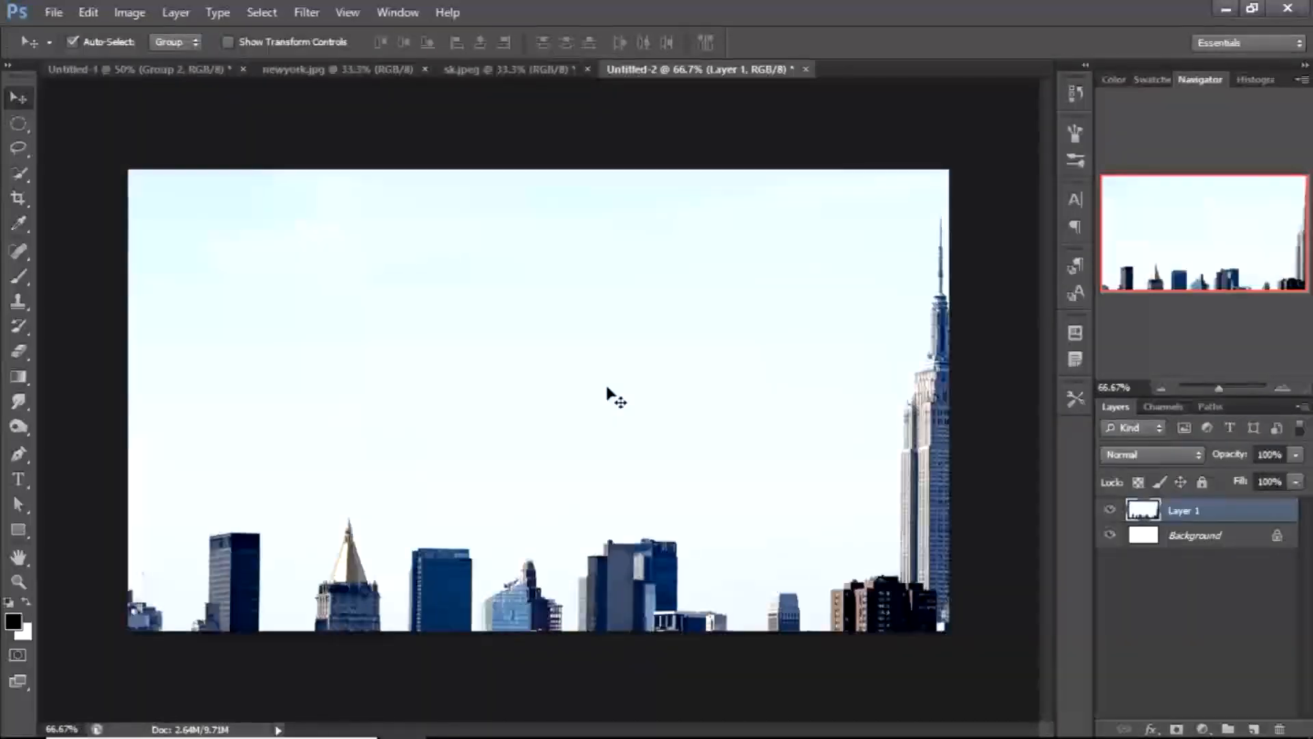
# Scale the skyline layer down with Free Transform so the whole skyline fits the canvas
pyautogui.hotkey('ctrl', '-')
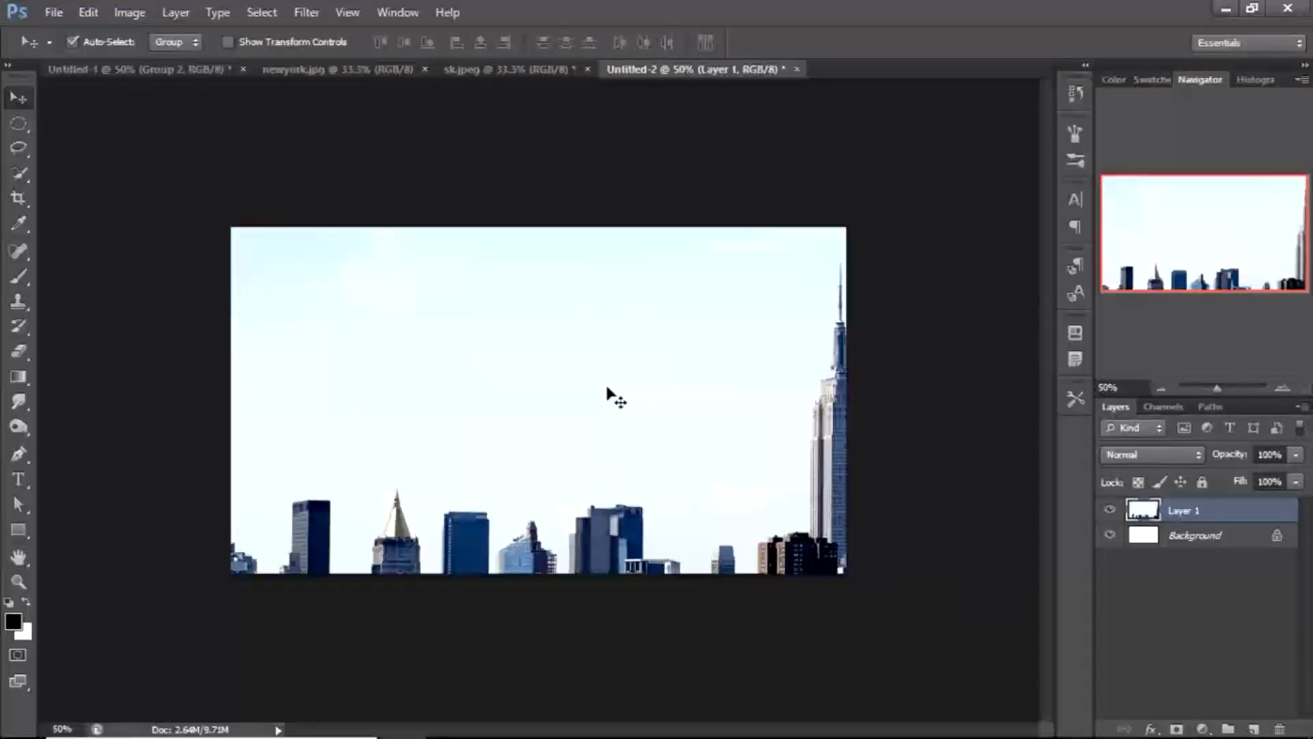
pyautogui.hotkey('ctrl', 't')
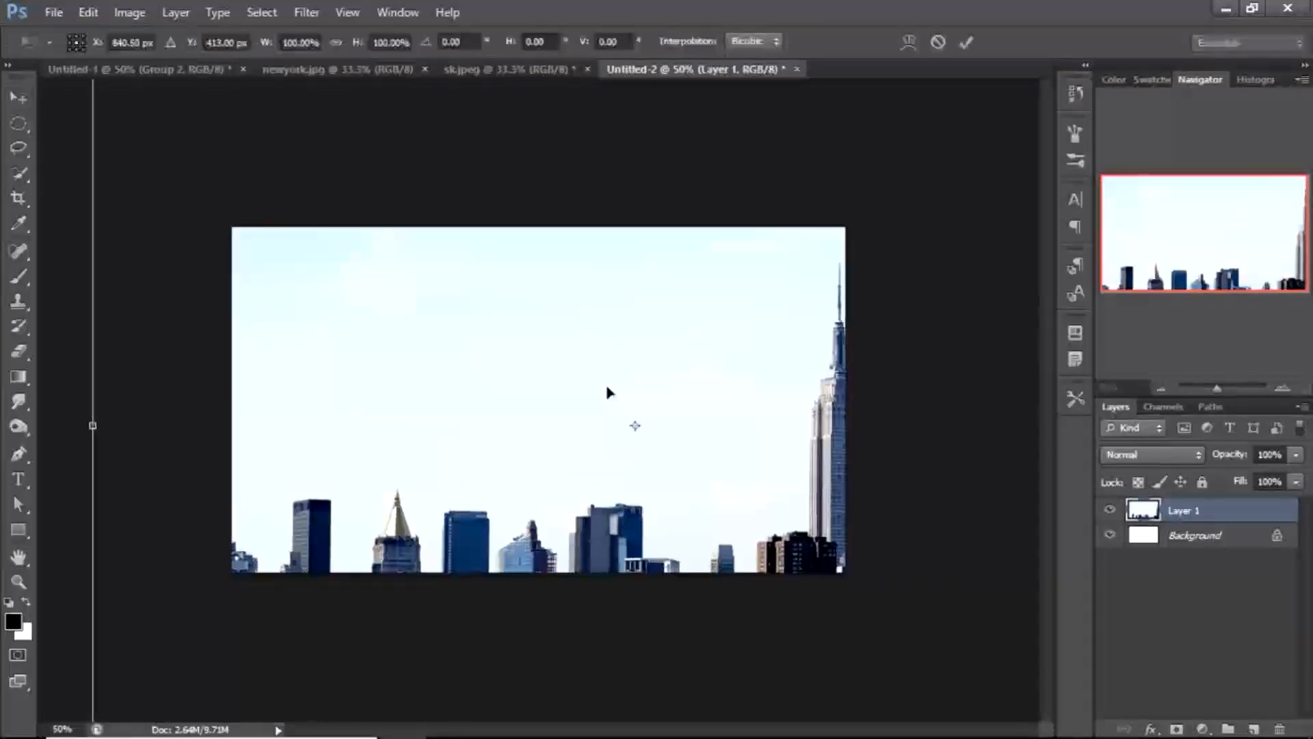
pyautogui.hotkey('ctrl', '-')
pyautogui.moveTo(523, 220); pyautogui.dragTo(435, 220)
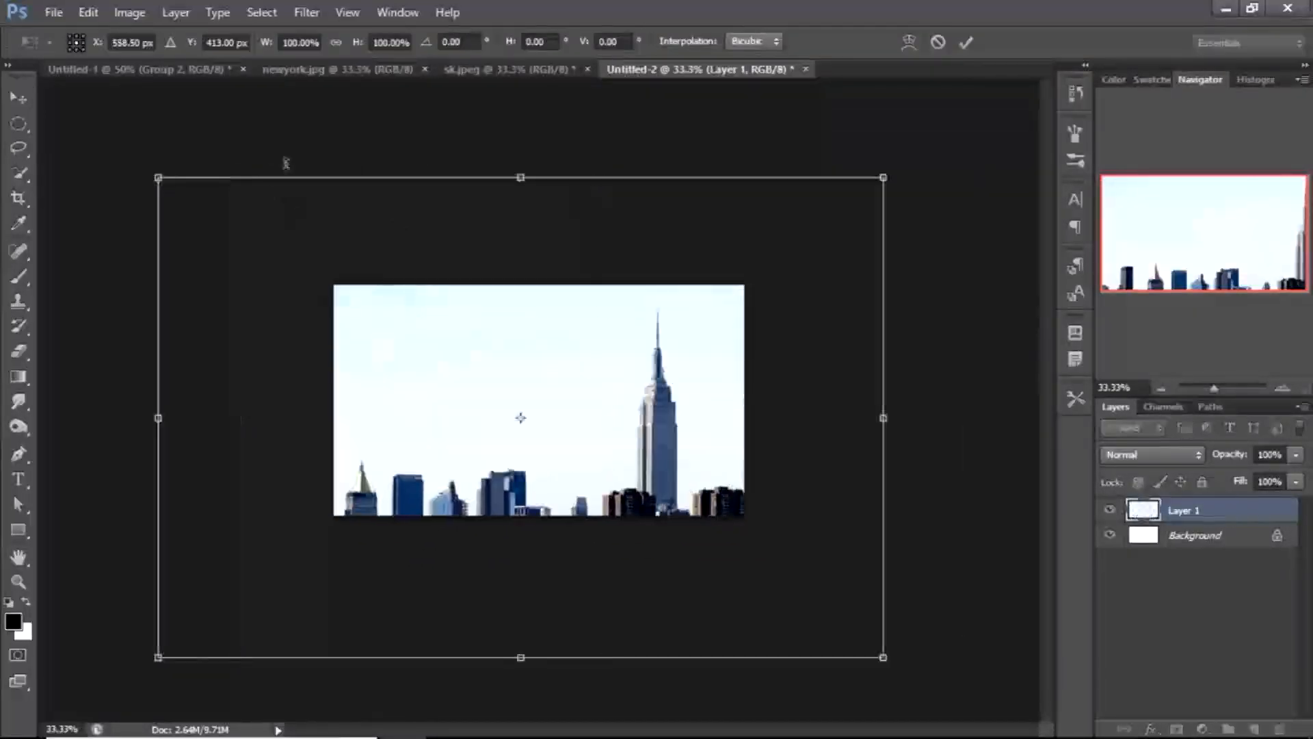
pyautogui.press('Return')
pyautogui.hotkey('ctrl', '+')
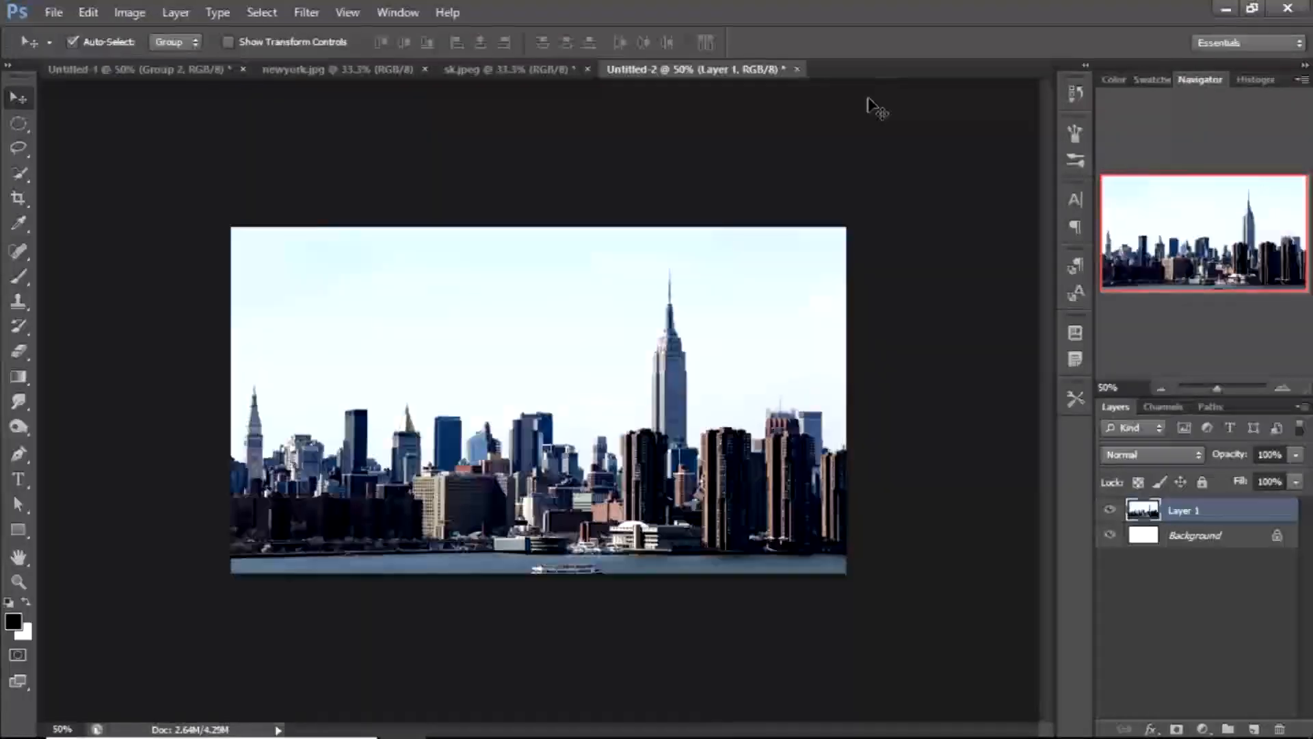
pyautogui.hotkey('ctrl', '+')
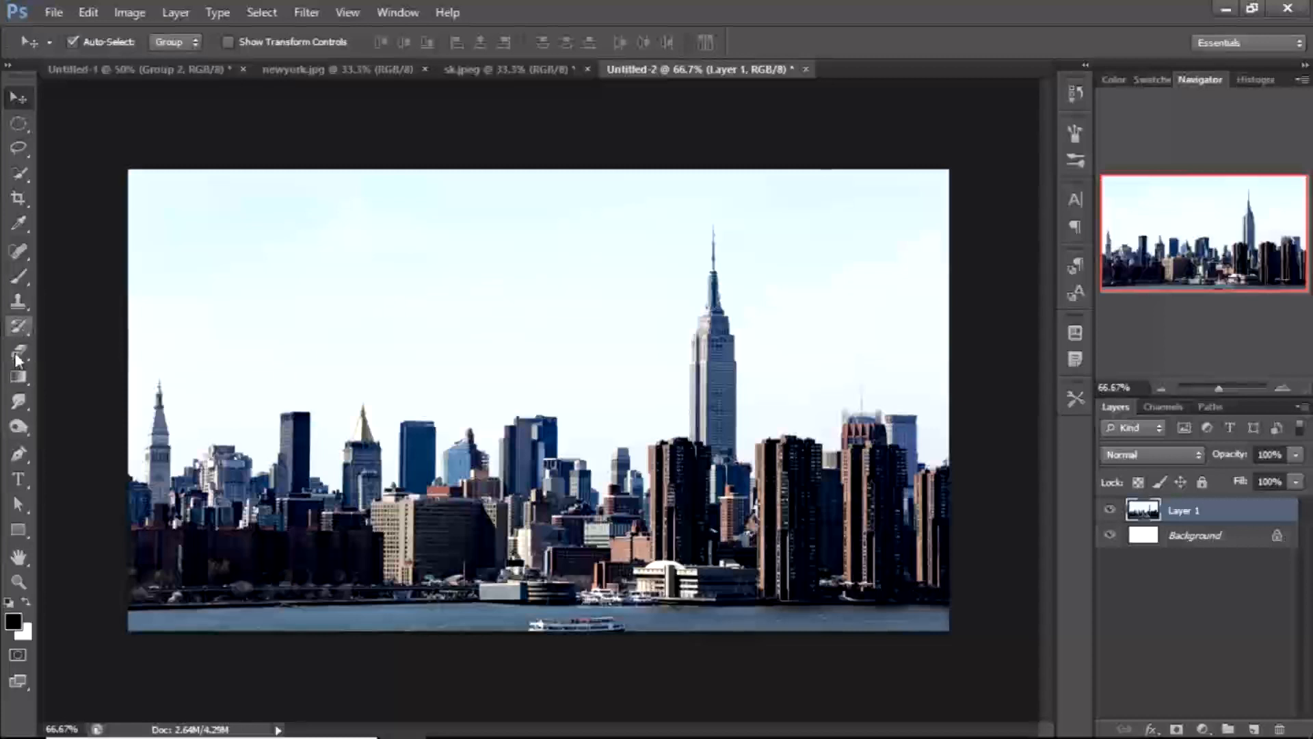
# Add the text NYC in Gadugi Bold at 60 pt above the skyline
pyautogui.click(19, 480)
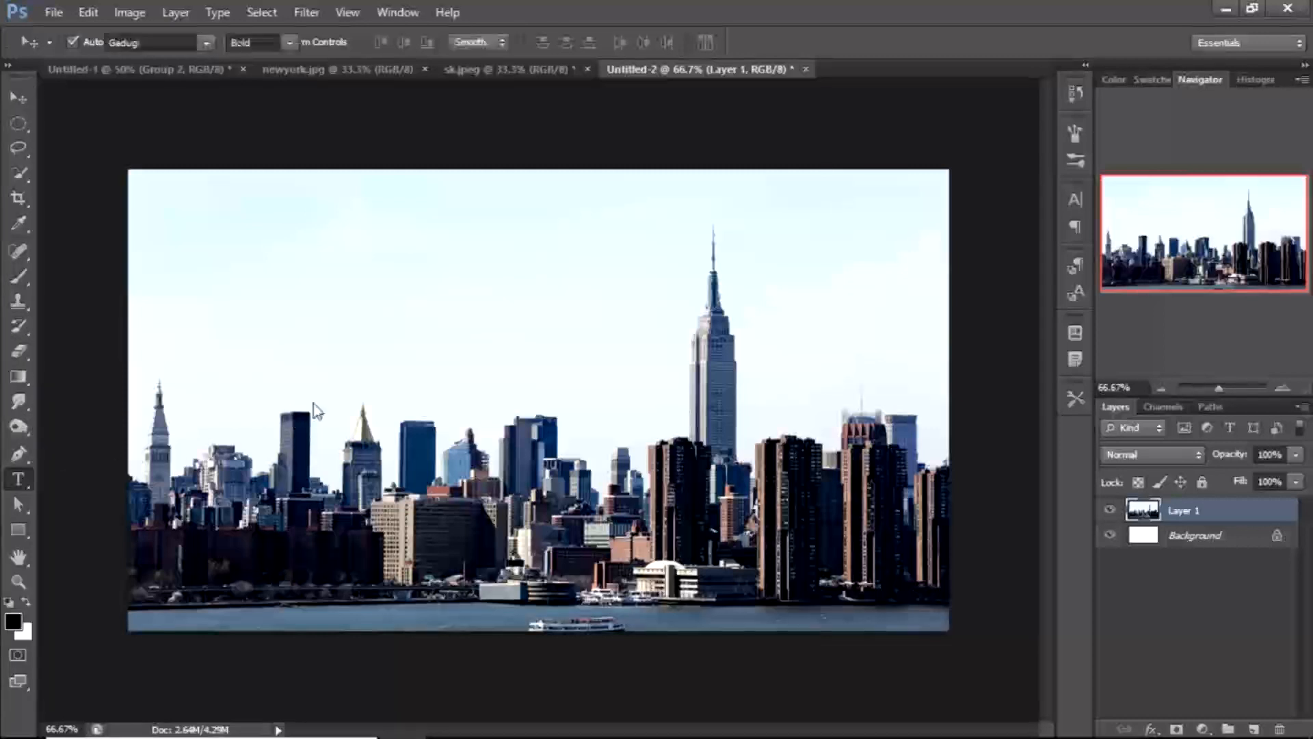
pyautogui.click(312, 393)
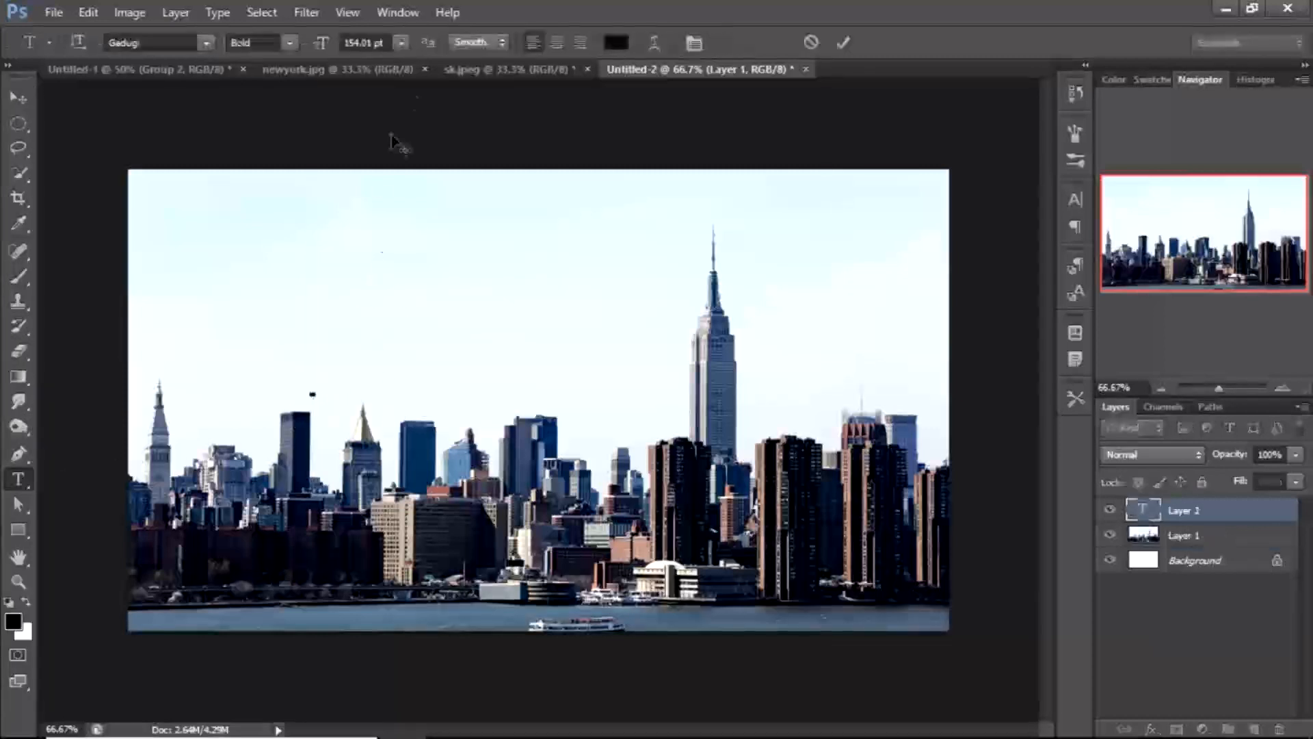
pyautogui.moveTo(323, 48); pyautogui.dragTo(232, 44)
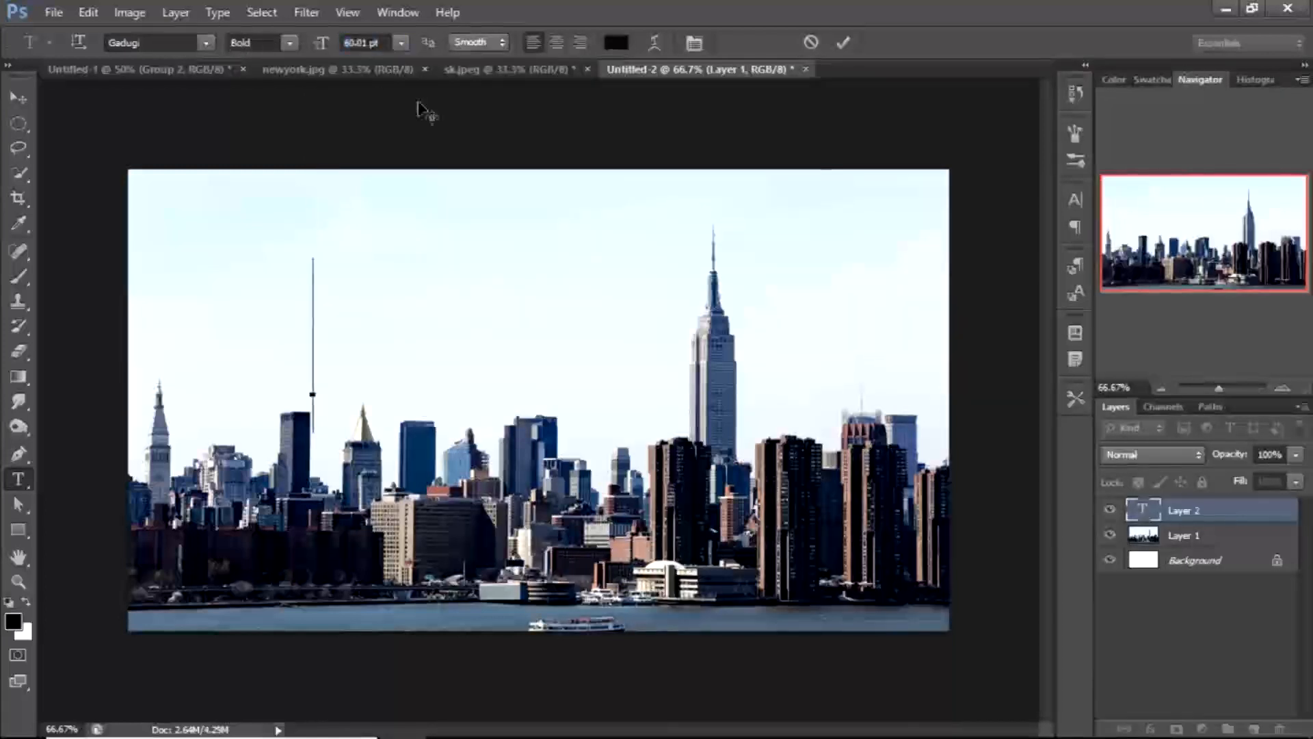
pyautogui.write('NYC')
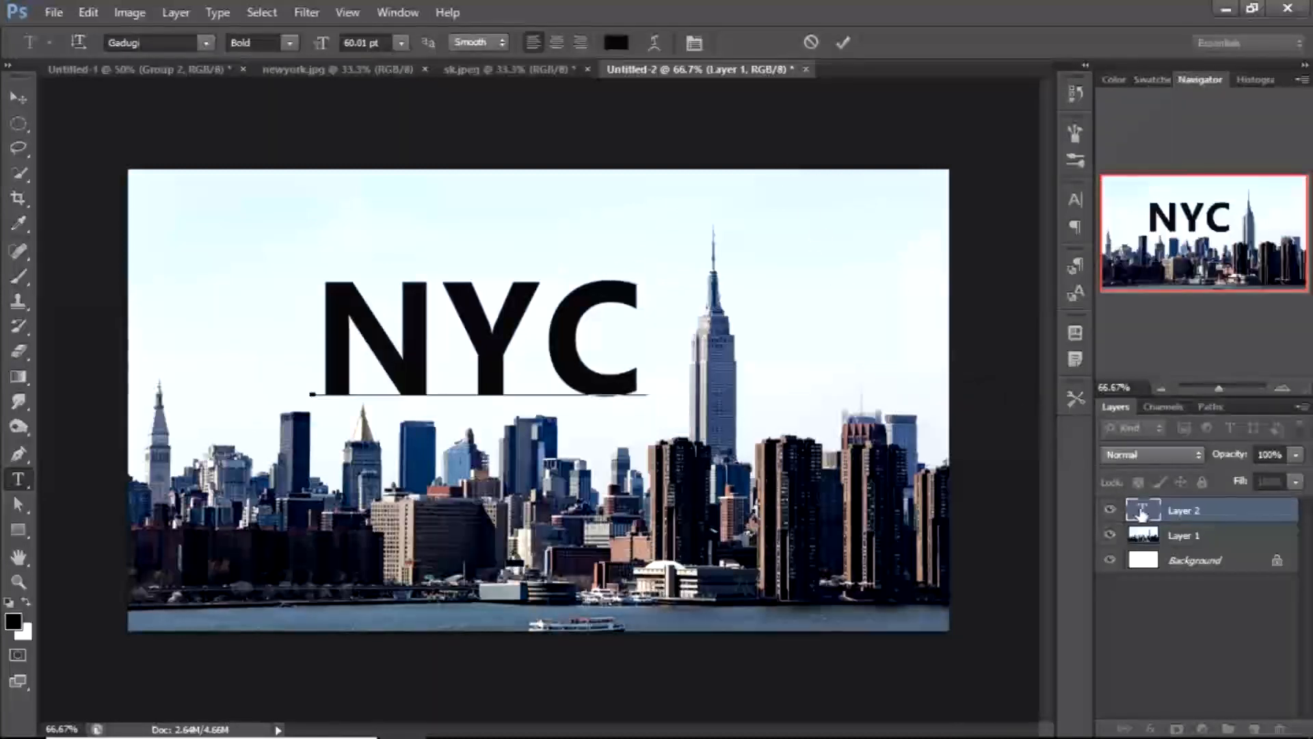
# Apply a Bevel & Emboss layer style to the NYC text layer with the direction set to Down
pyautogui.doubleClick(1141, 511)
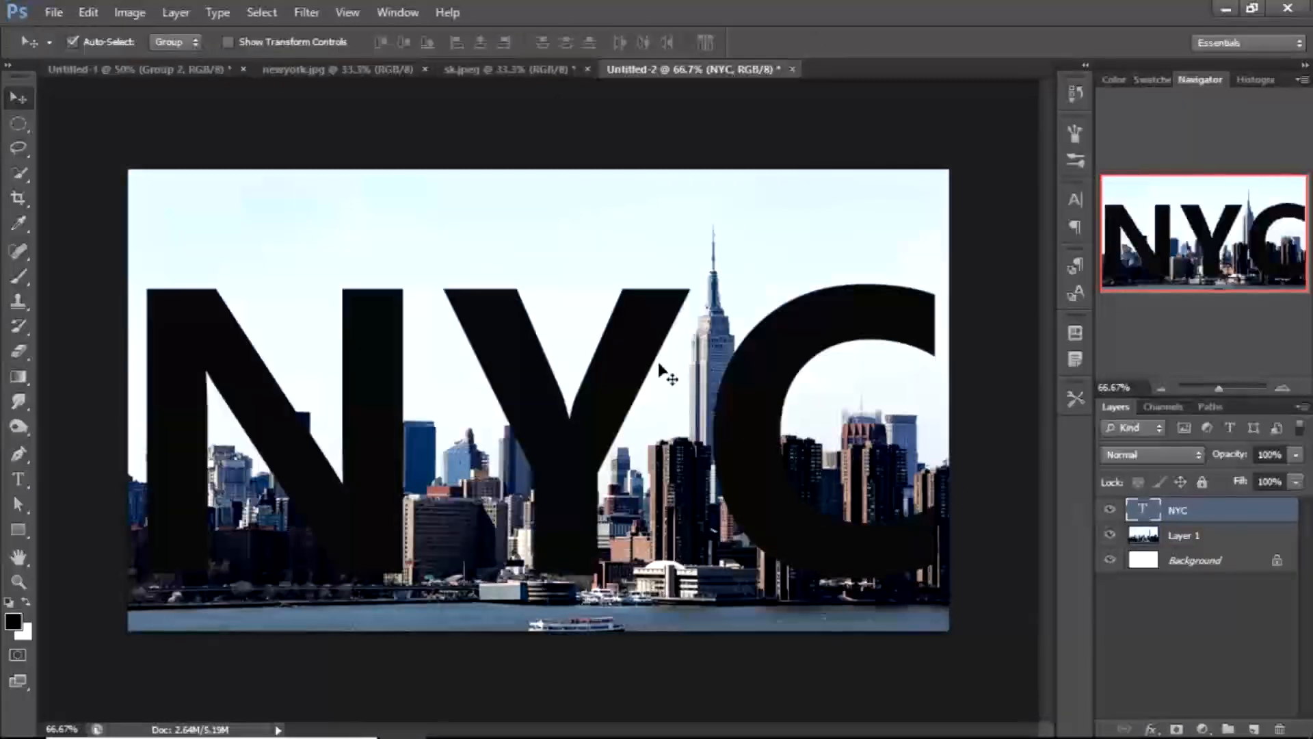
pyautogui.doubleClick(1235, 523)
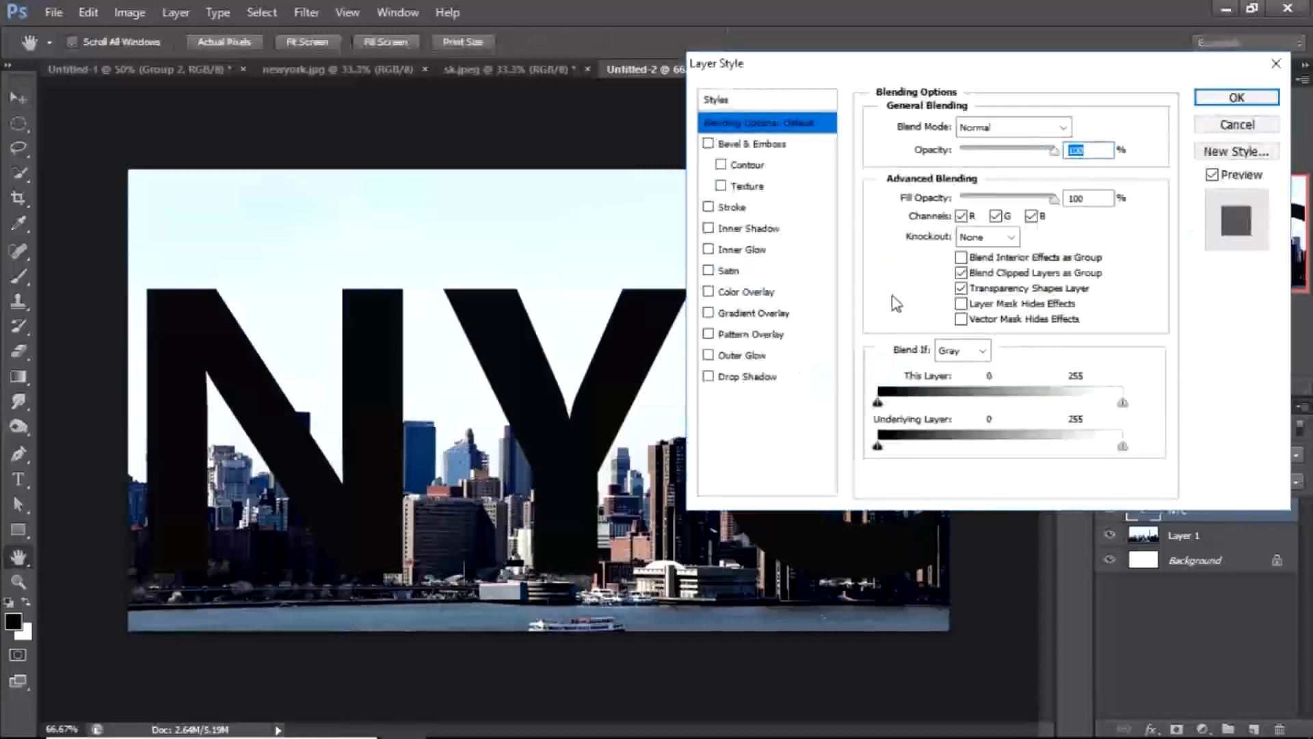
pyautogui.click(726, 145)
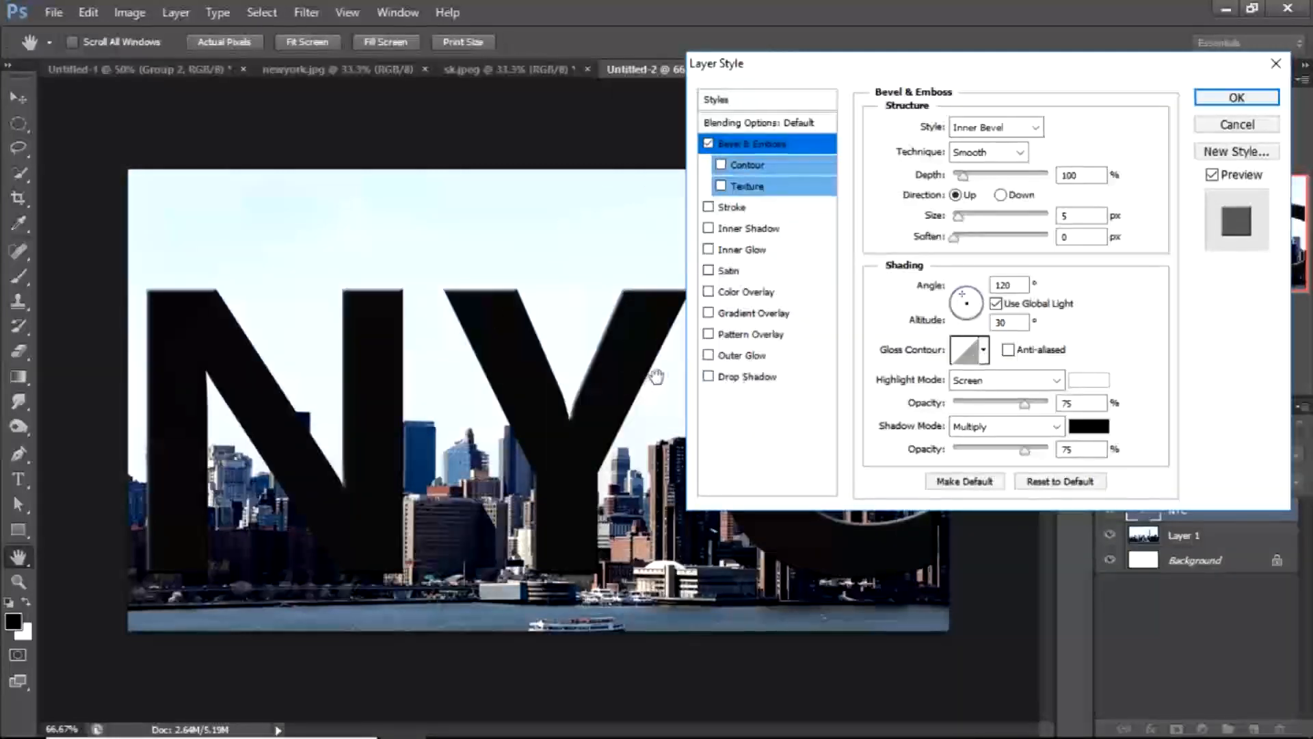
pyautogui.click(1001, 195)
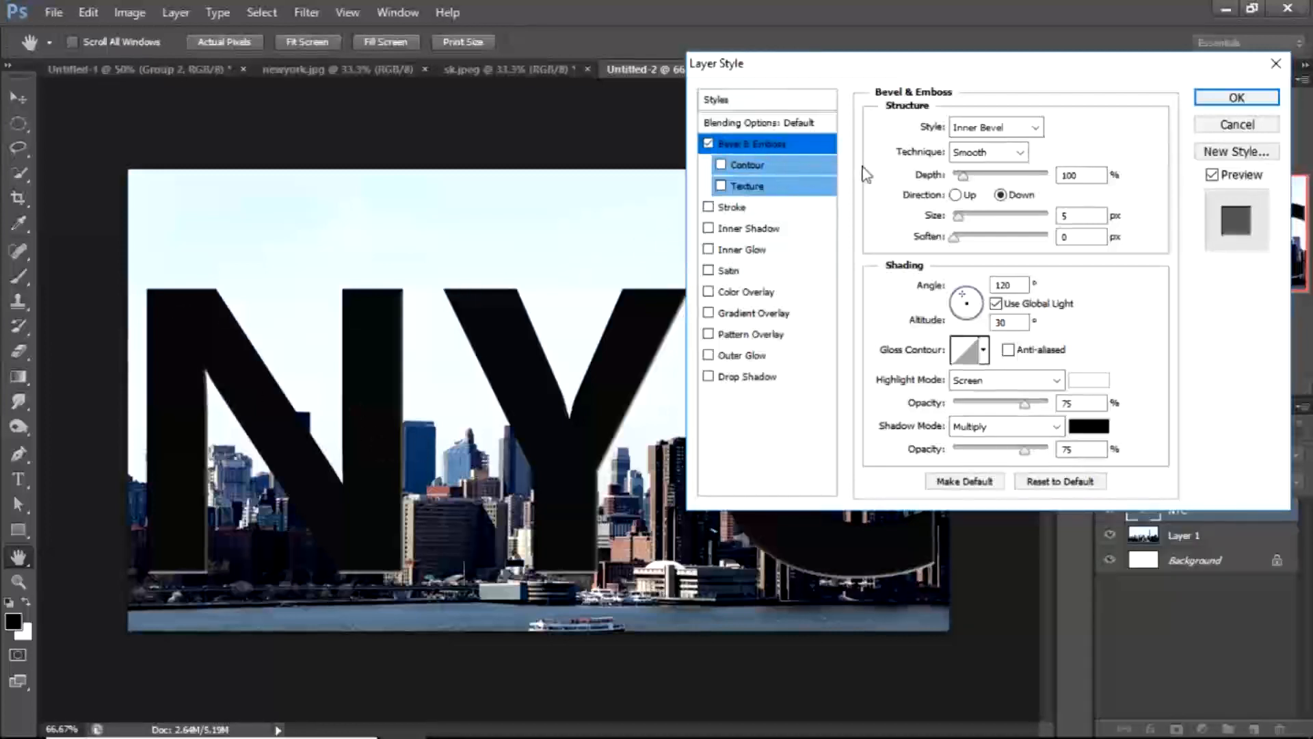
pyautogui.click(1215, 100)
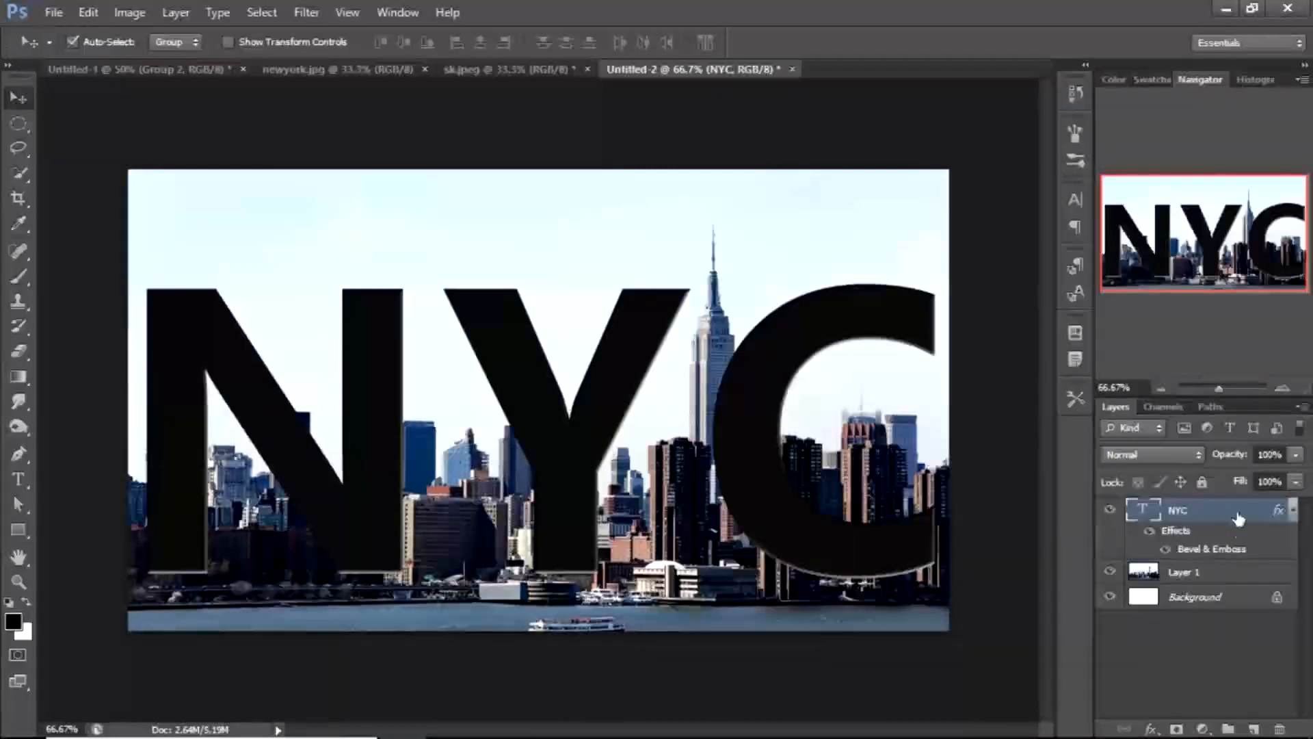
# Duplicate the skyline layer and move the copy above the NYC text layer
pyautogui.moveTo(1243, 522); pyautogui.dragTo(1242, 590)
pyautogui.click(1217, 575)
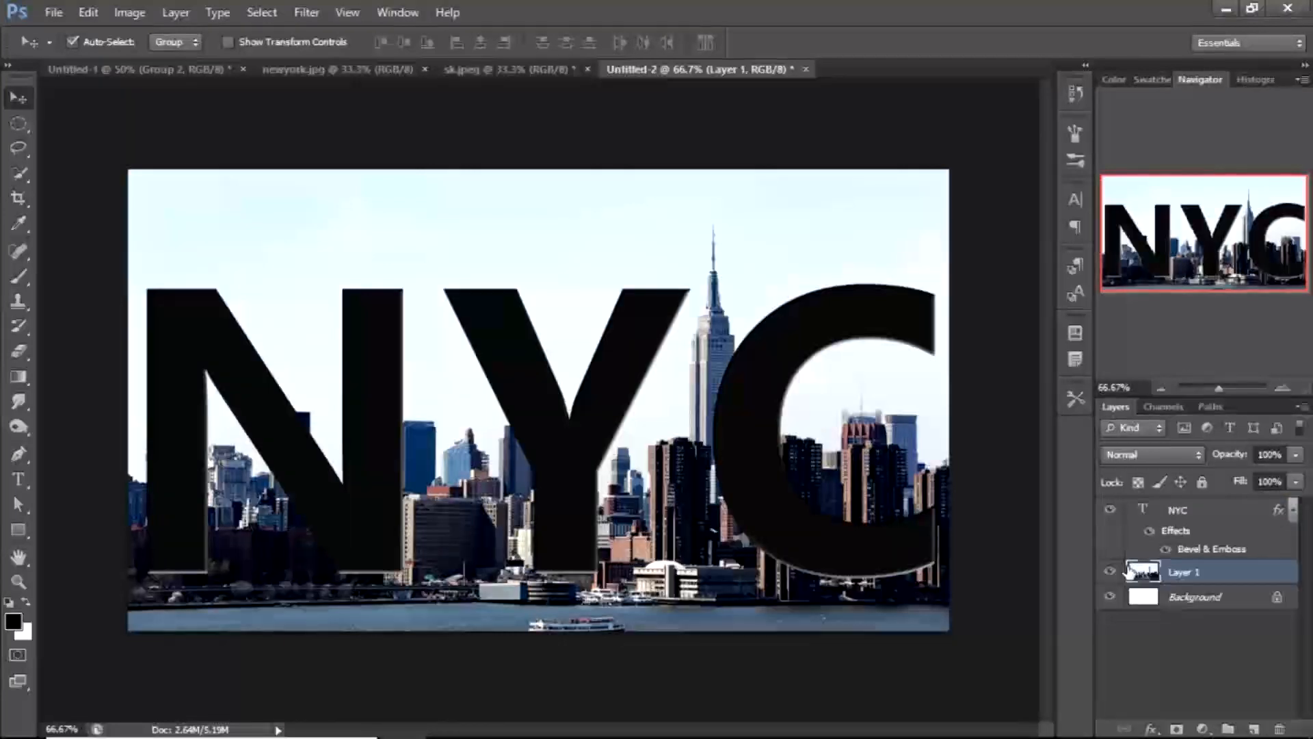
pyautogui.hotkey('ctrl', 'j')
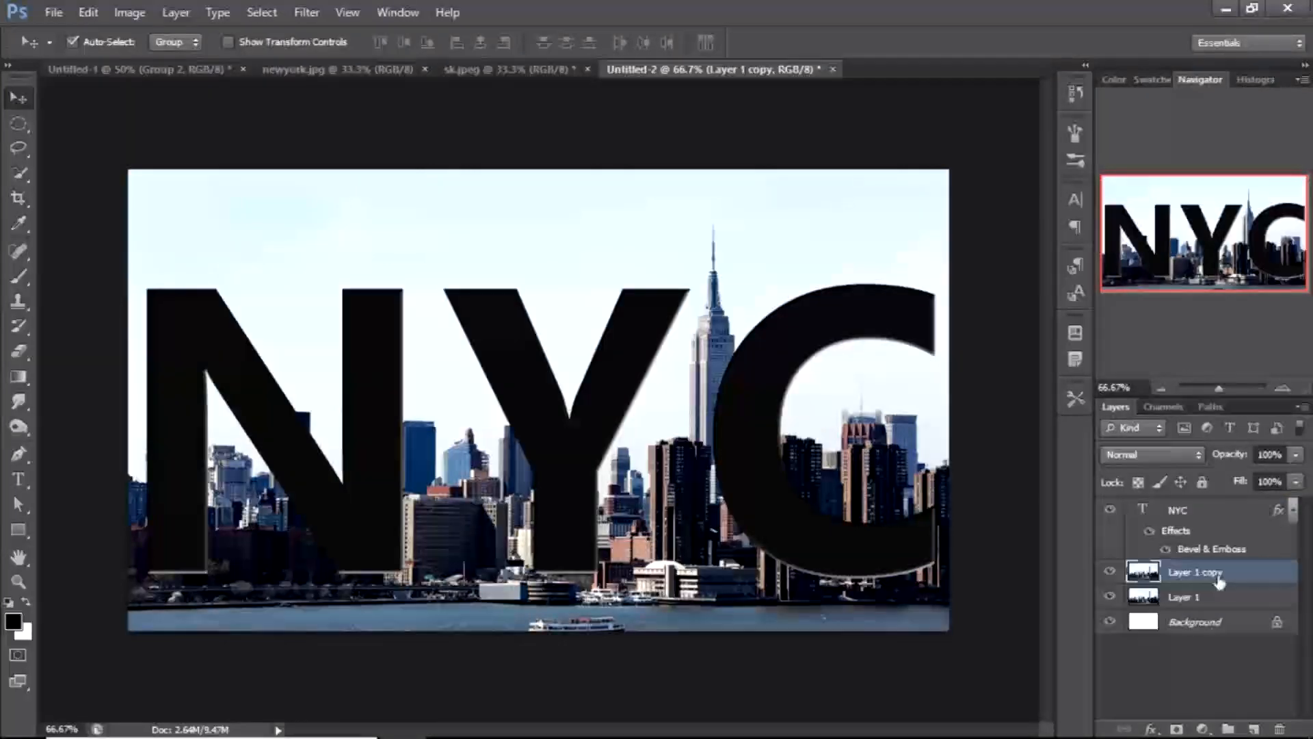
pyautogui.moveTo(1266, 578); pyautogui.dragTo(1259, 503)
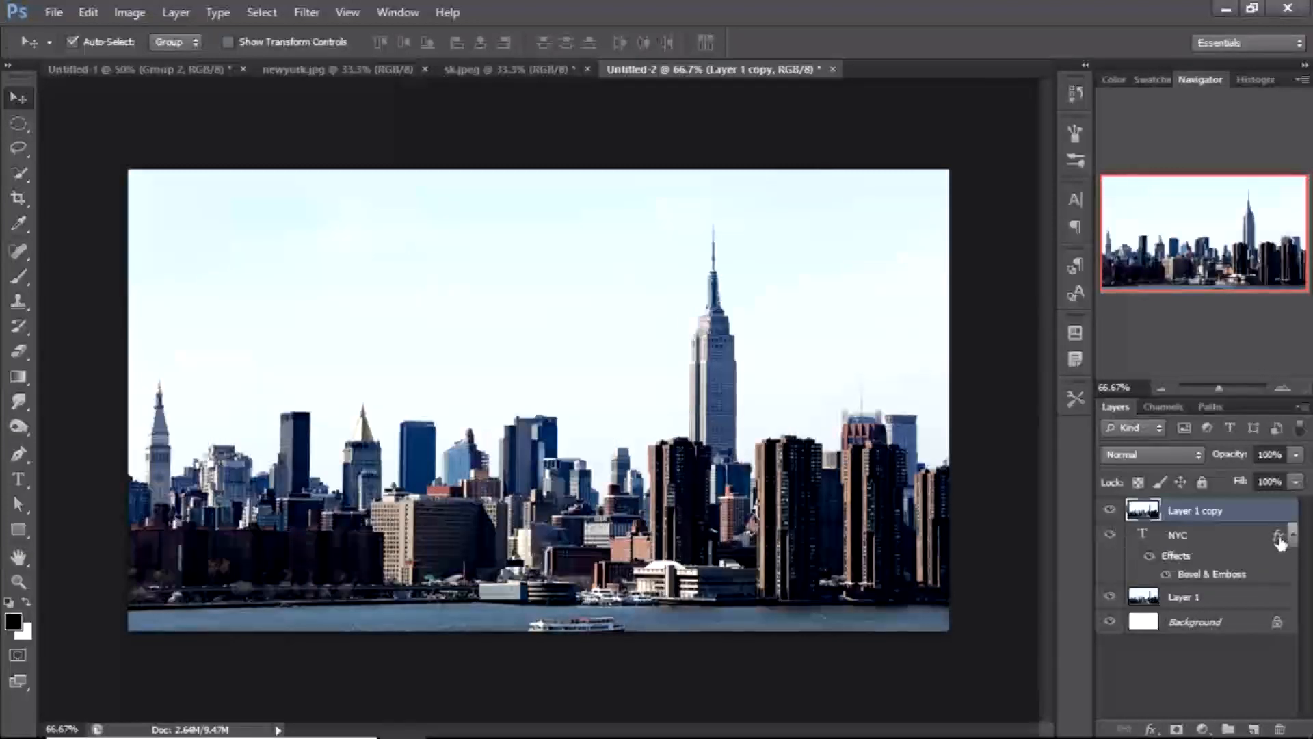
# Clip the skyline copy layer to the NYC text layer
pyautogui.click(1224, 537)
pyautogui.click(1291, 536)
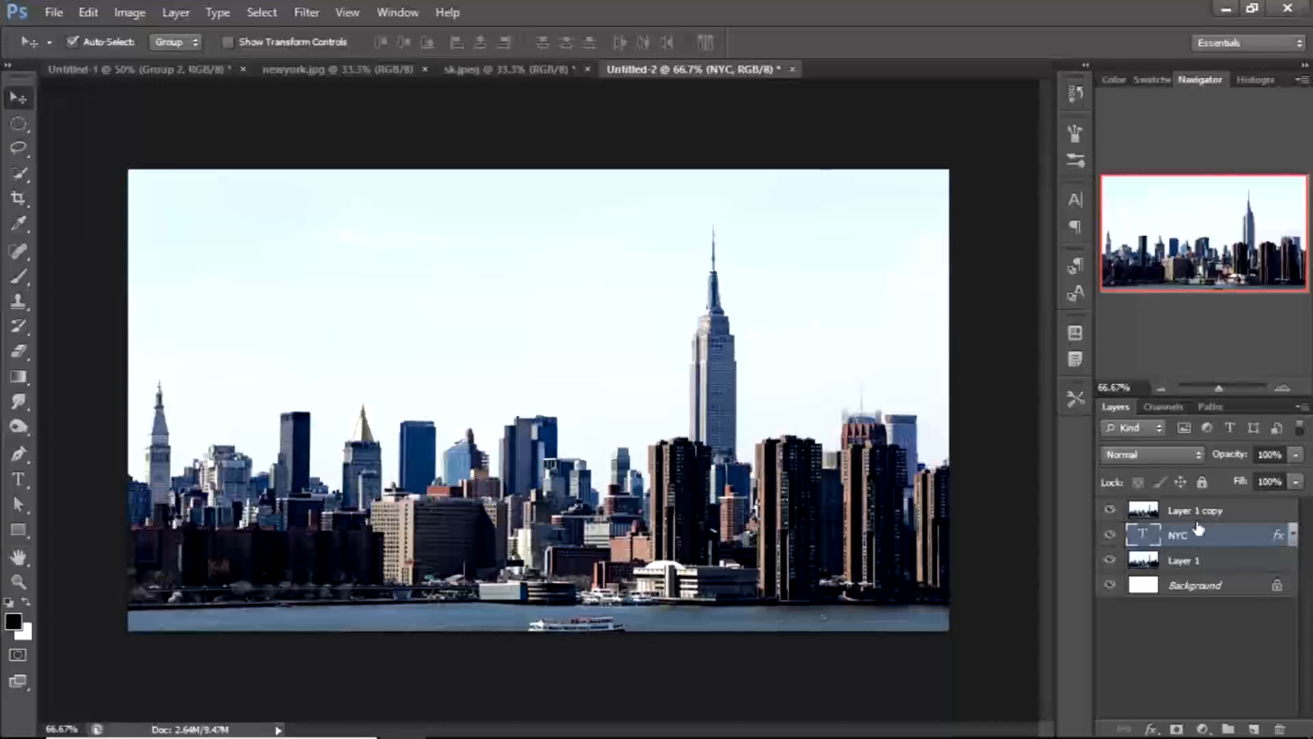
pyautogui.keyDown('alt'); pyautogui.click(1235, 520); pyautogui.keyUp('alt')
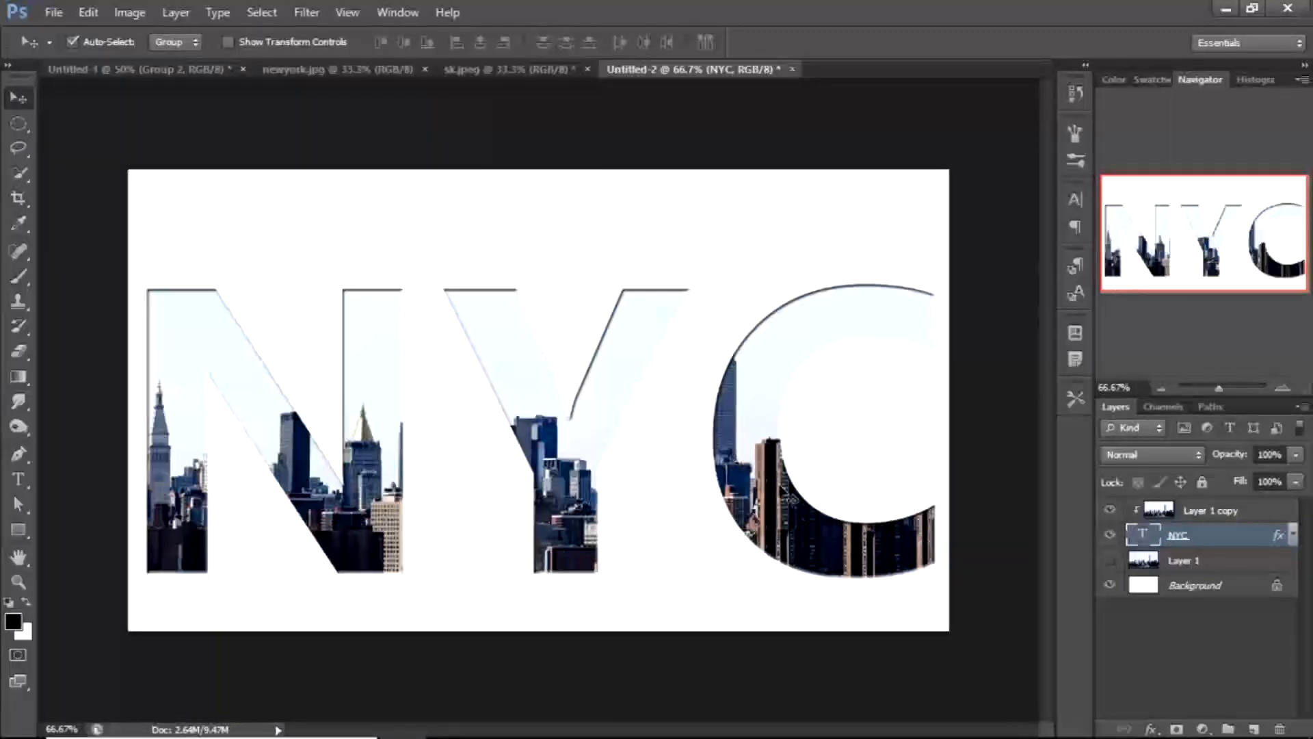
# Add a black layer mask to the NYC text layer and paint it in white with the custom smoke brush at 175 px to reveal the letters
pyautogui.keyDown('alt'); pyautogui.click(1175, 729); pyautogui.keyUp('alt')
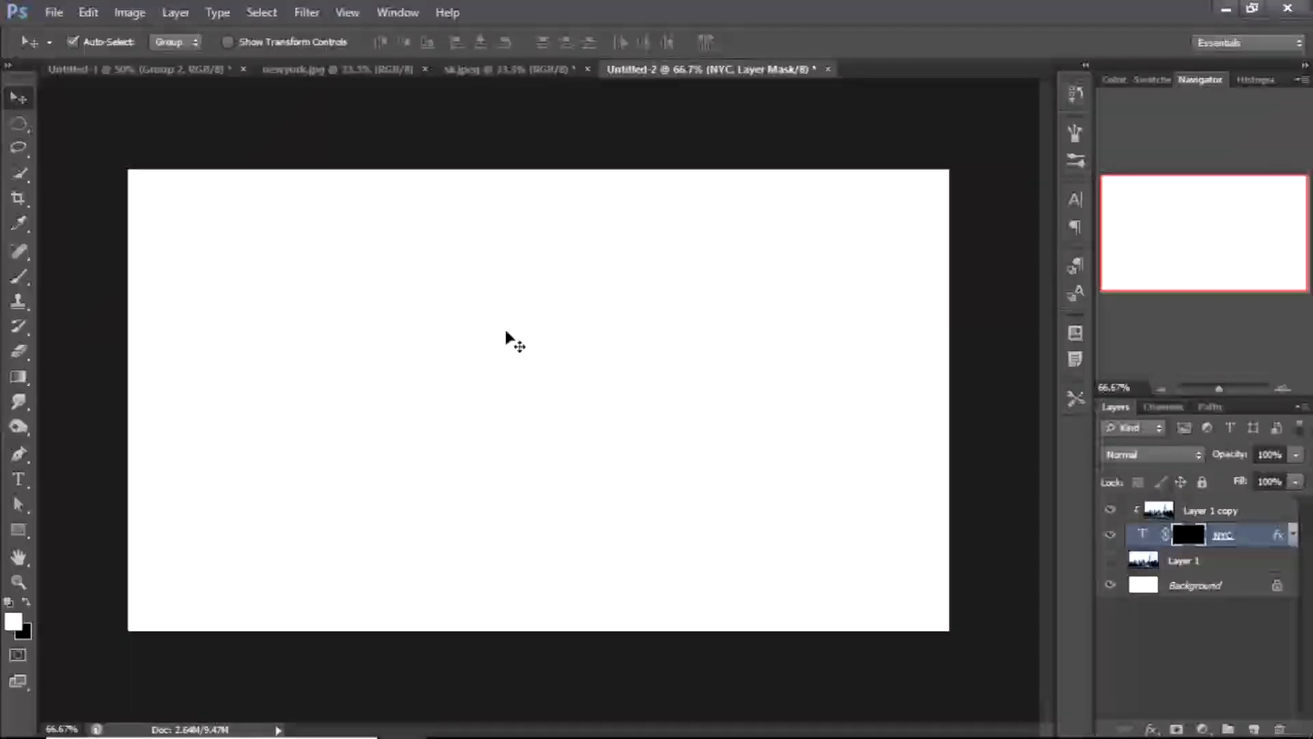
pyautogui.press('b')
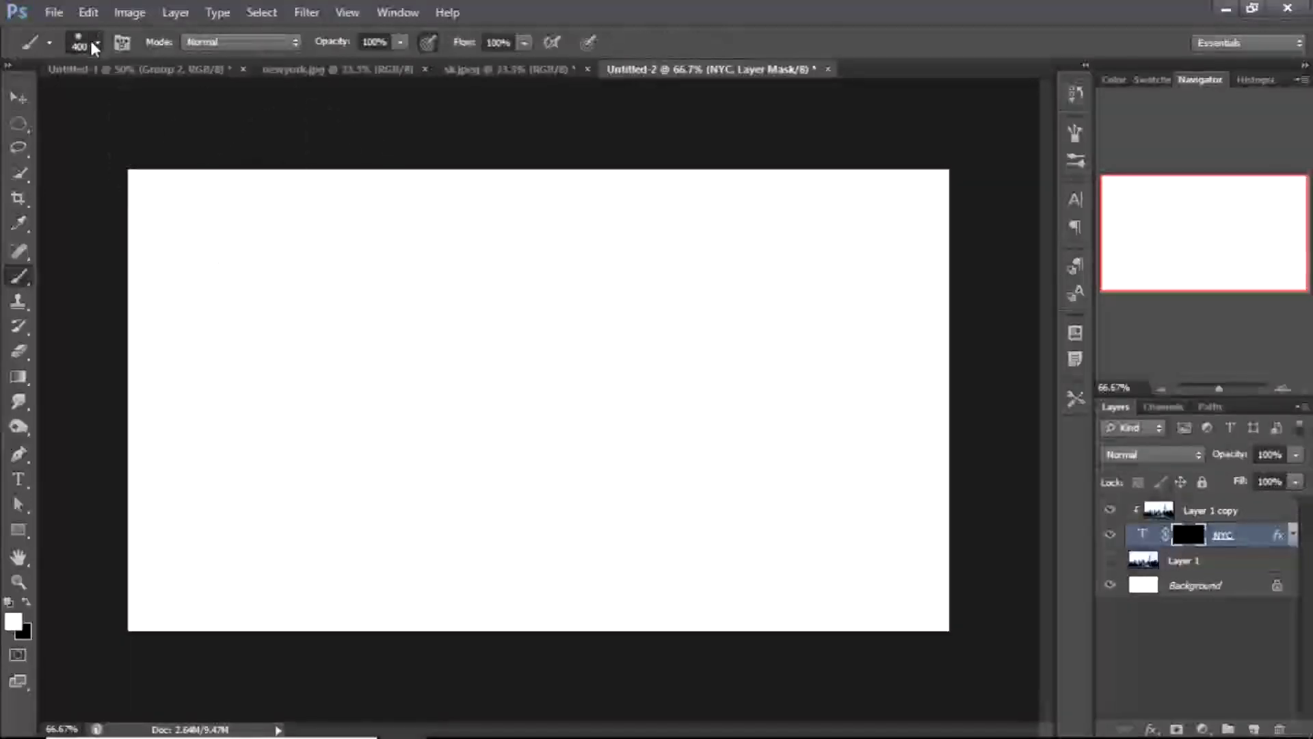
pyautogui.click(96, 44)
pyautogui.click(349, 446)
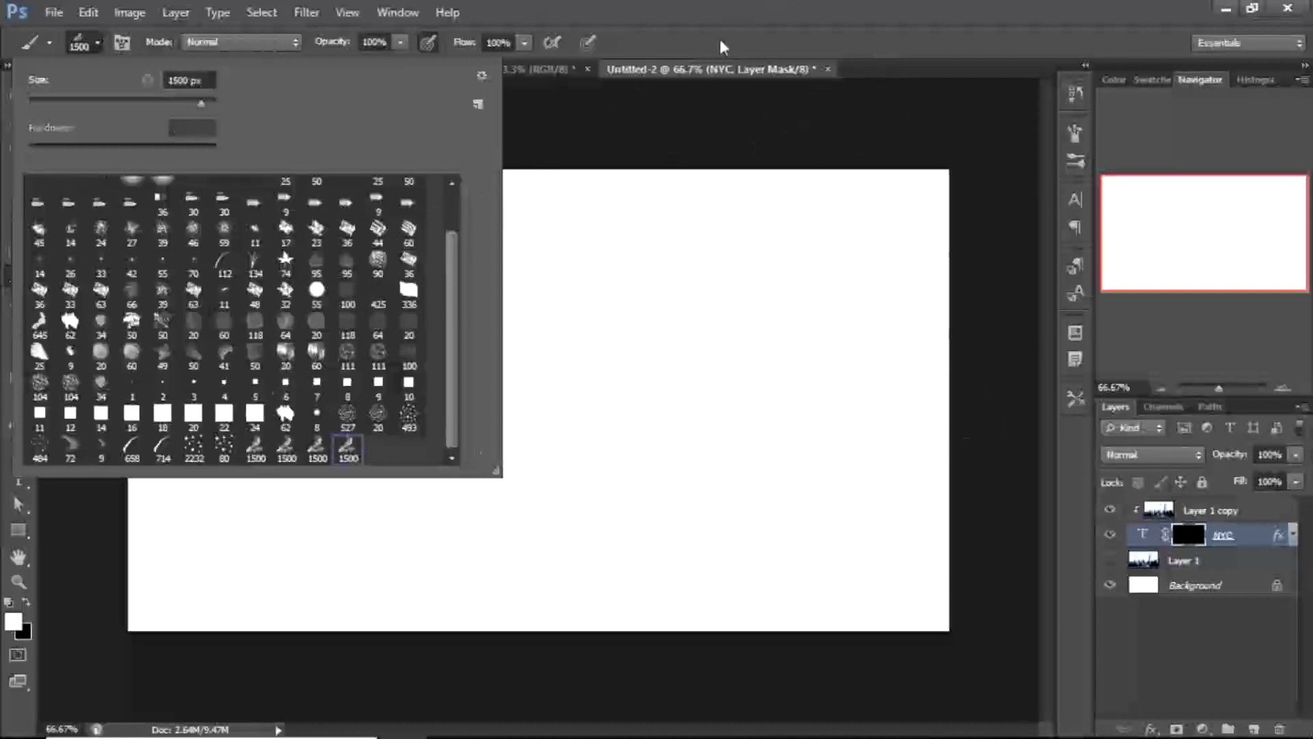
pyautogui.click(718, 44)
pyautogui.press('[')
pyautogui.press('[')
pyautogui.press('[')
pyautogui.press('[')
pyautogui.press('[')
pyautogui.press('[')
pyautogui.press('[')
pyautogui.press('[')
pyautogui.press('[')
pyautogui.press('[')
pyautogui.press('[')
pyautogui.press('[')
pyautogui.press('[')
pyautogui.press('[')
pyautogui.press('[')
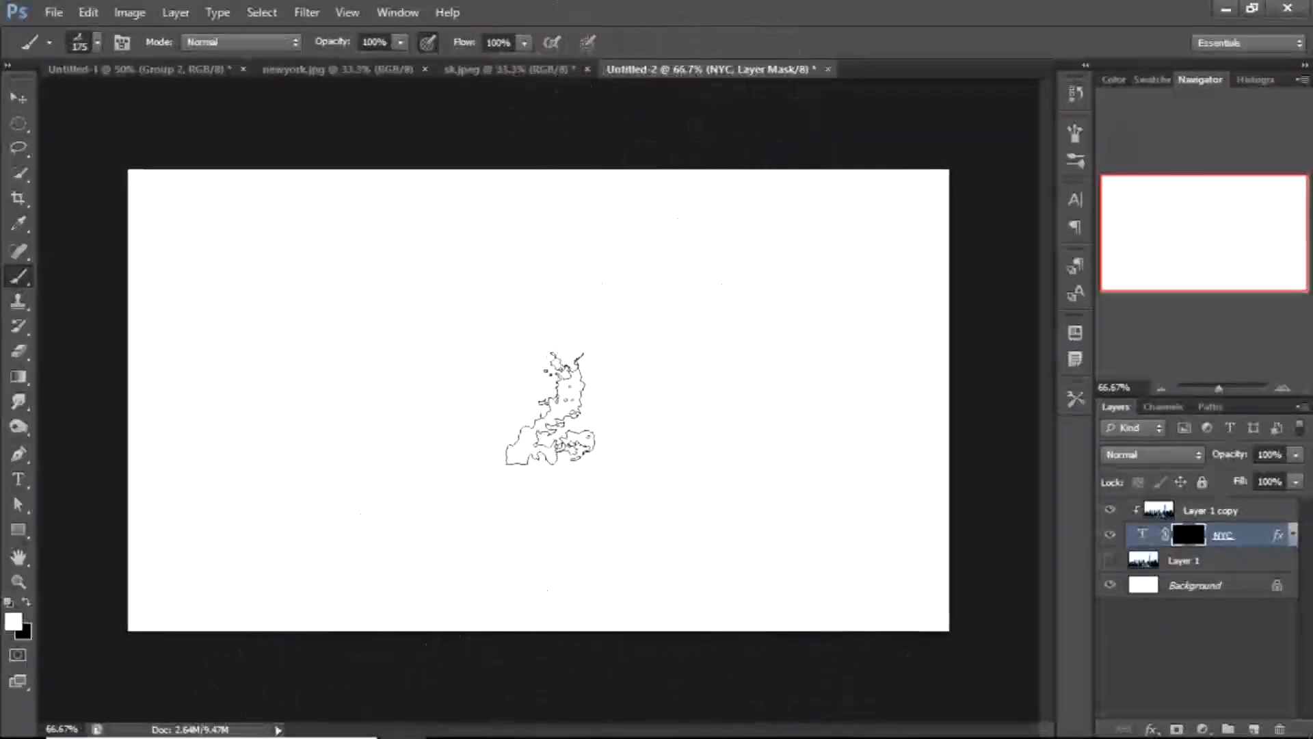
pyautogui.moveTo(702, 441)
pyautogui.mouseDown()
pyautogui.moveTo(556, 371)
pyautogui.moveTo(754, 409)
pyautogui.moveTo(620, 322)
pyautogui.moveTo(545, 424)
pyautogui.moveTo(475, 403)
pyautogui.moveTo(412, 359)
pyautogui.moveTo(527, 511)
pyautogui.moveTo(660, 426)
pyautogui.moveTo(607, 471)
pyautogui.moveTo(706, 489)
pyautogui.moveTo(681, 575)
pyautogui.moveTo(794, 537)
pyautogui.moveTo(919, 527)
pyautogui.moveTo(923, 546)
pyautogui.moveTo(823, 549)
pyautogui.moveTo(749, 492)
pyautogui.moveTo(785, 316)
pyautogui.moveTo(951, 471)
pyautogui.moveTo(865, 539)
pyautogui.moveTo(903, 540)
pyautogui.moveTo(801, 509)
pyautogui.moveTo(900, 533)
pyautogui.moveTo(784, 533)
pyautogui.moveTo(726, 348)
pyautogui.moveTo(698, 471)
pyautogui.moveTo(709, 430)
pyautogui.moveTo(697, 413)
pyautogui.moveTo(539, 528)
pyautogui.moveTo(569, 534)
pyautogui.moveTo(607, 506)
pyautogui.moveTo(548, 526)
pyautogui.moveTo(602, 483)
pyautogui.moveTo(559, 392)
pyautogui.moveTo(559, 532)
pyautogui.moveTo(640, 553)
pyautogui.moveTo(622, 471)
pyautogui.moveTo(651, 286)
pyautogui.moveTo(585, 389)
pyautogui.mouseUp()
pyautogui.moveTo(375, 483)
pyautogui.mouseDown()
pyautogui.moveTo(411, 434)
pyautogui.moveTo(322, 485)
pyautogui.mouseUp()
pyautogui.moveTo(227, 442)
pyautogui.mouseDown()
pyautogui.moveTo(153, 453)
pyautogui.moveTo(152, 346)
pyautogui.moveTo(131, 537)
pyautogui.moveTo(148, 270)
pyautogui.moveTo(173, 551)
pyautogui.moveTo(218, 504)
pyautogui.moveTo(227, 591)
pyautogui.moveTo(177, 283)
pyautogui.moveTo(270, 478)
pyautogui.moveTo(177, 251)
pyautogui.moveTo(206, 290)
pyautogui.moveTo(182, 231)
pyautogui.moveTo(346, 538)
pyautogui.moveTo(373, 337)
pyautogui.moveTo(420, 209)
pyautogui.moveTo(374, 421)
pyautogui.moveTo(356, 199)
pyautogui.moveTo(343, 385)
pyautogui.moveTo(356, 310)
pyautogui.moveTo(344, 346)
pyautogui.moveTo(372, 365)
pyautogui.moveTo(367, 556)
pyautogui.moveTo(400, 535)
pyautogui.moveTo(355, 460)
pyautogui.moveTo(335, 575)
pyautogui.moveTo(332, 535)
pyautogui.moveTo(373, 580)
pyautogui.moveTo(392, 554)
pyautogui.moveTo(344, 606)
pyautogui.moveTo(314, 531)
pyautogui.moveTo(209, 513)
pyautogui.moveTo(183, 569)
pyautogui.moveTo(174, 519)
pyautogui.moveTo(154, 547)
pyautogui.mouseUp()
pyautogui.moveTo(590, 598)
pyautogui.mouseDown()
pyautogui.moveTo(559, 555)
pyautogui.moveTo(574, 532)
pyautogui.moveTo(688, 474)
pyautogui.moveTo(868, 578)
pyautogui.moveTo(839, 524)
pyautogui.moveTo(902, 532)
pyautogui.moveTo(774, 500)
pyautogui.moveTo(718, 341)
pyautogui.moveTo(765, 497)
pyautogui.moveTo(761, 313)
pyautogui.moveTo(745, 334)
pyautogui.moveTo(960, 280)
pyautogui.mouseUp()
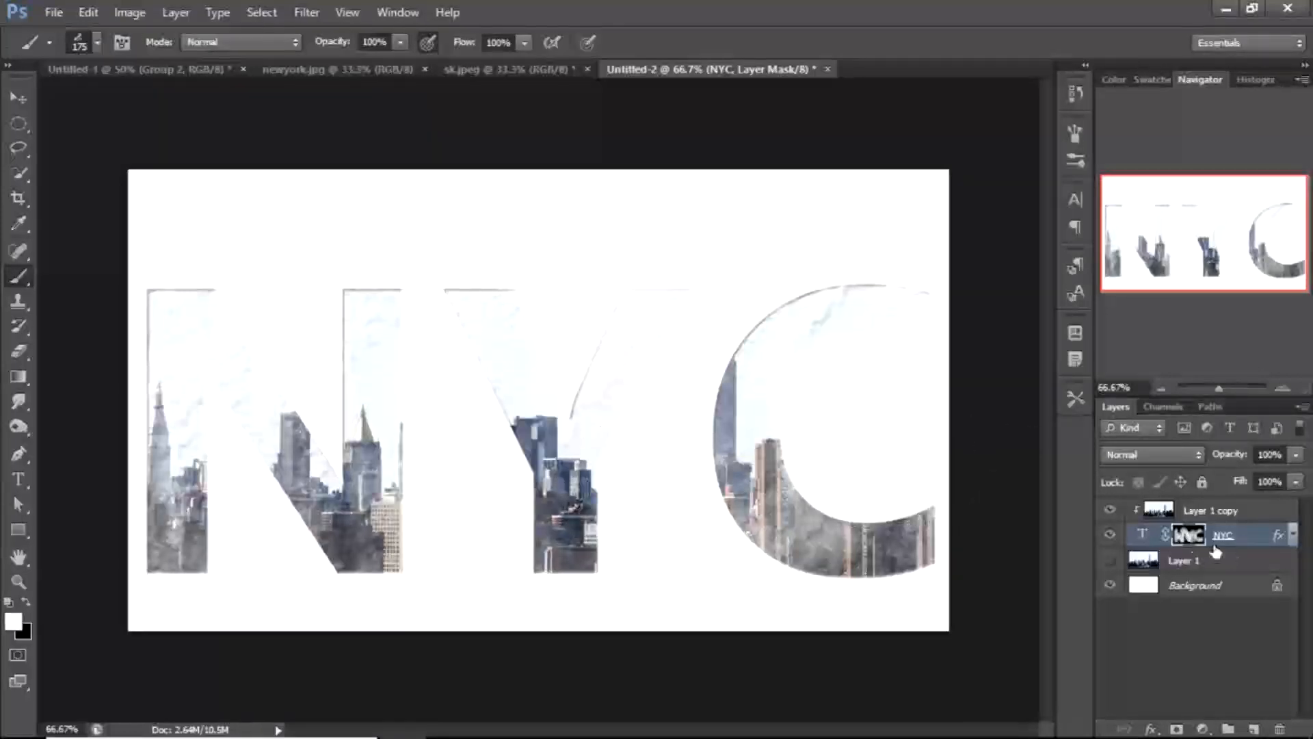
# Make the original skyline layer visible and add a black layer mask to it
pyautogui.click(1109, 560)
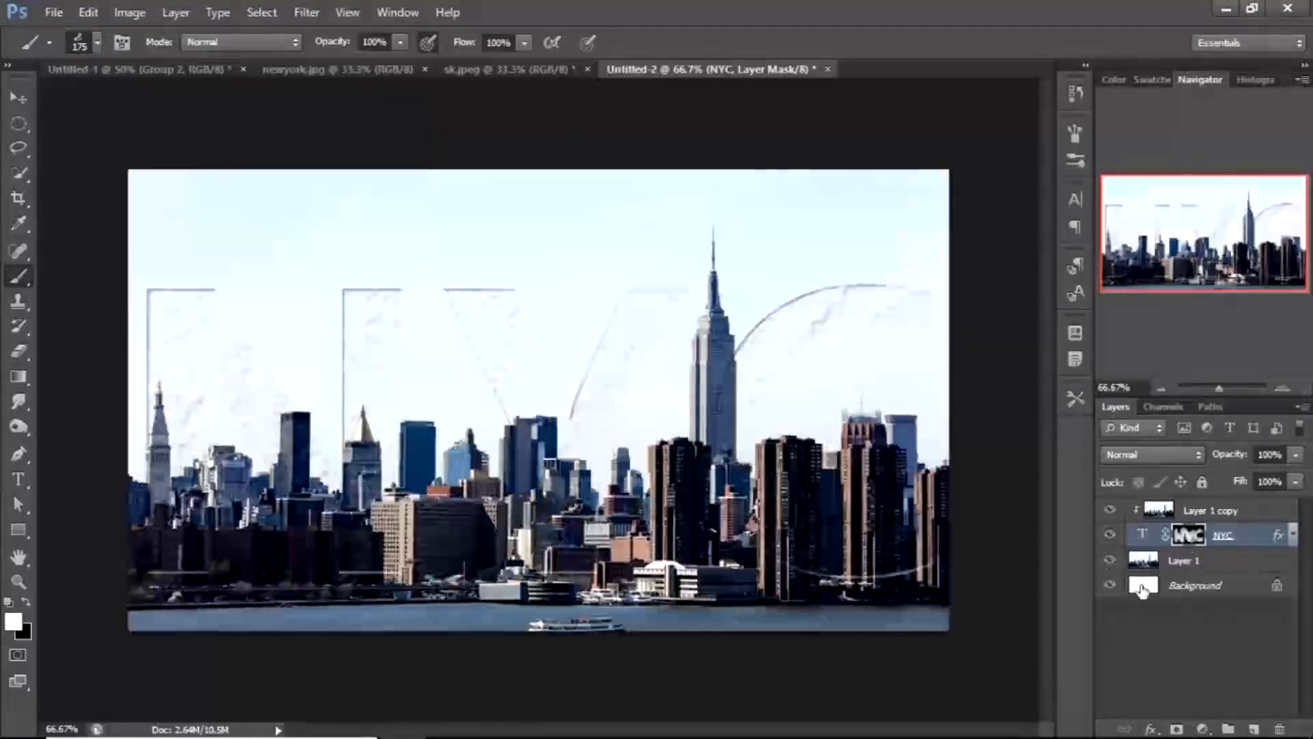
pyautogui.click(1207, 561)
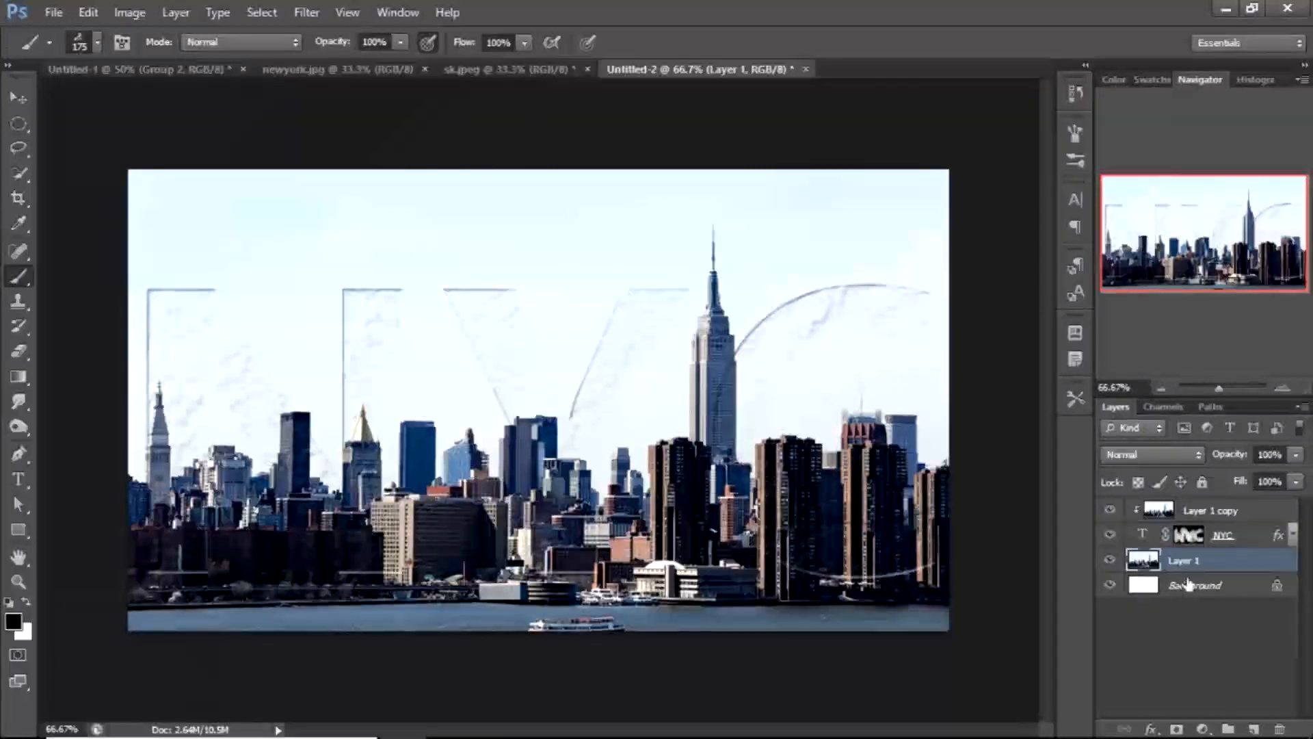
pyautogui.keyDown('alt'); pyautogui.click(1176, 729); pyautogui.keyUp('alt')
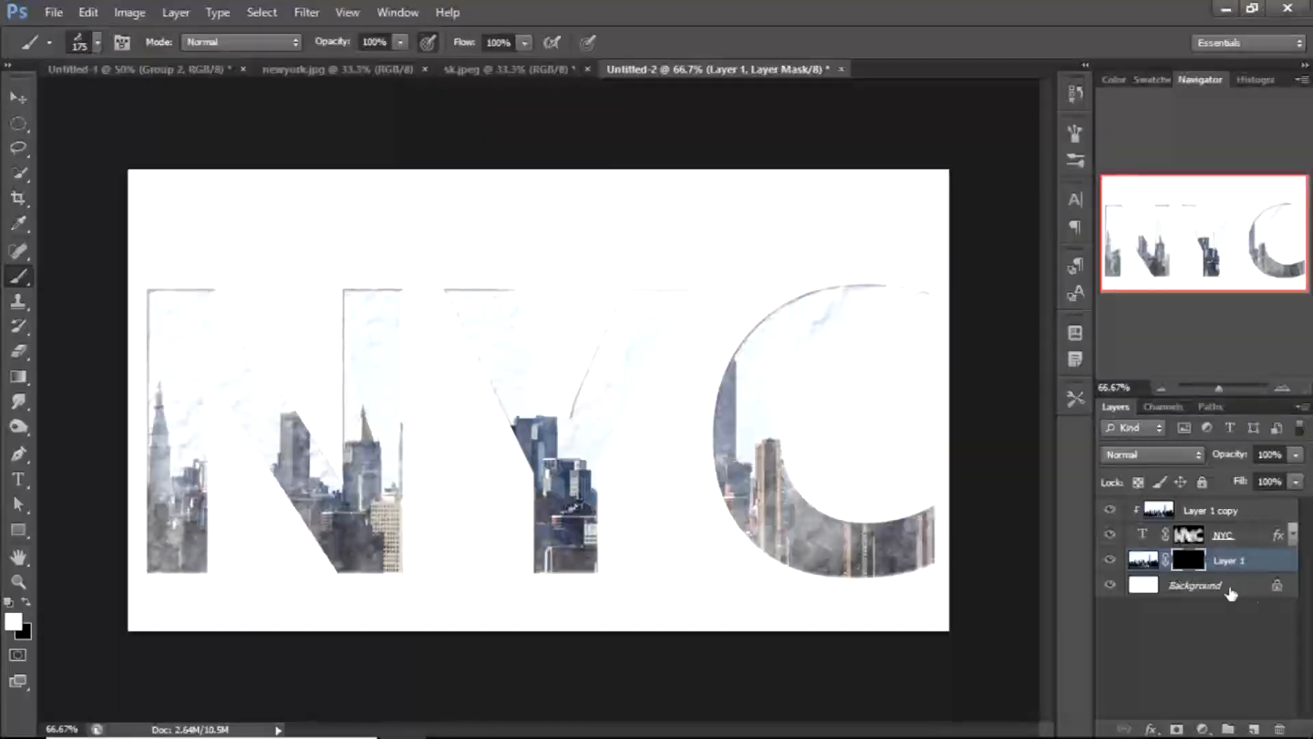
pyautogui.keyDown('shift'); pyautogui.click(1196, 565); pyautogui.keyUp('shift')
pyautogui.keyDown('shift'); pyautogui.click(1195, 566); pyautogui.keyUp('shift')
pyautogui.keyDown('shift'); pyautogui.click(1195, 566); pyautogui.keyUp('shift')
pyautogui.keyDown('shift'); pyautogui.click(1195, 566); pyautogui.keyUp('shift')
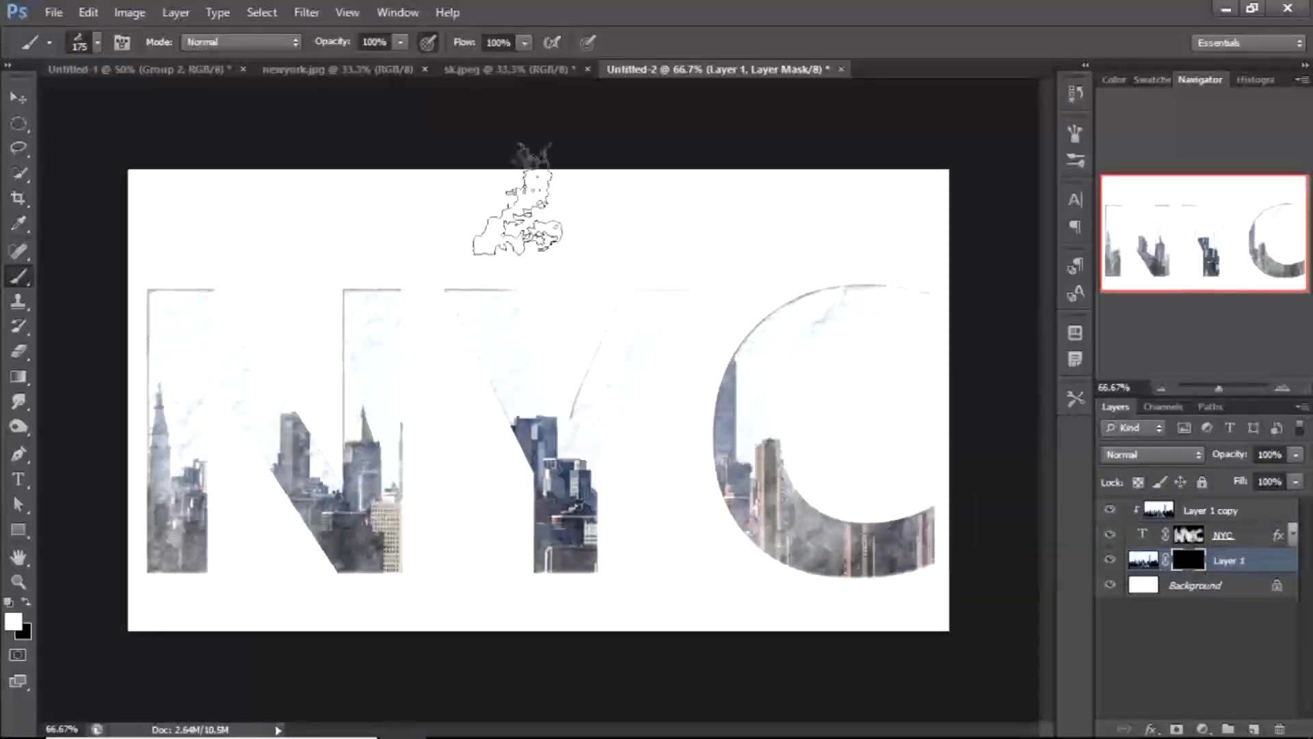
# Paint the skyline layer's mask with a soft round brush at 500 px across the lower area to blend in the skyline
pyautogui.click(98, 44)
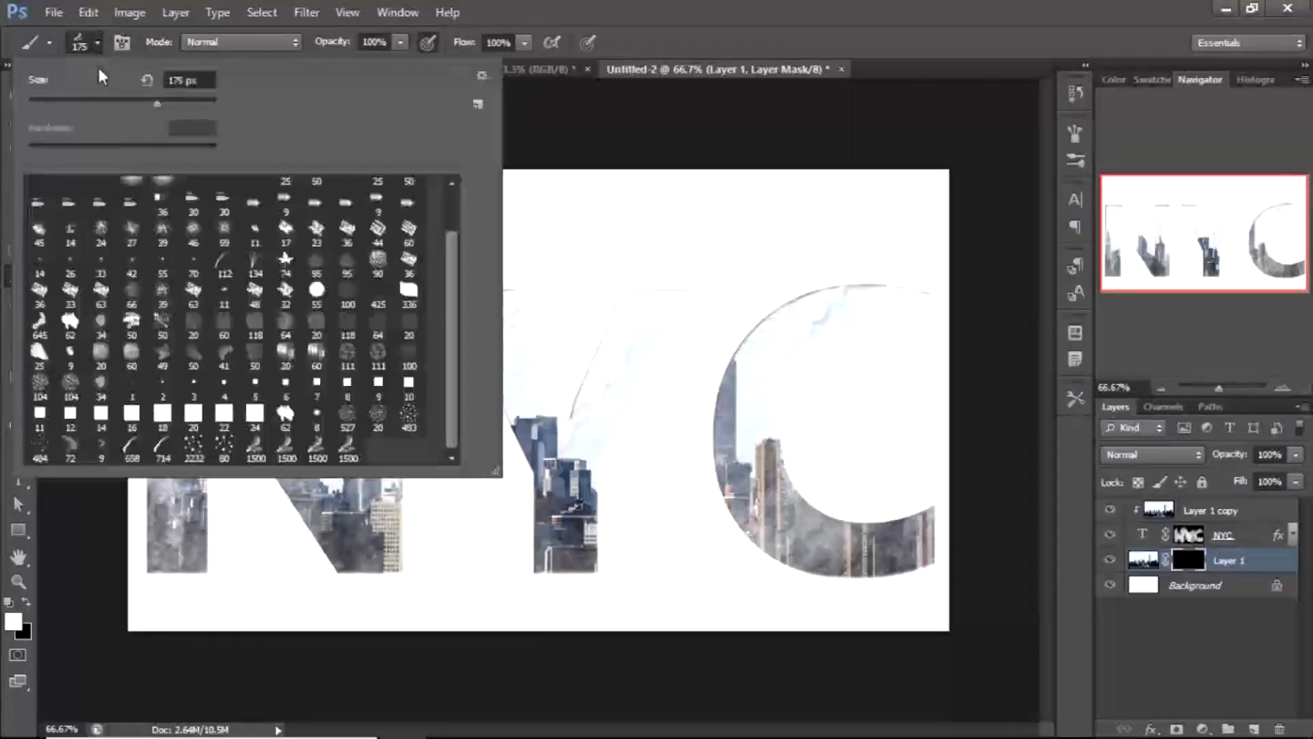
pyautogui.scroll(2, 448, 236)
pyautogui.click(40, 192)
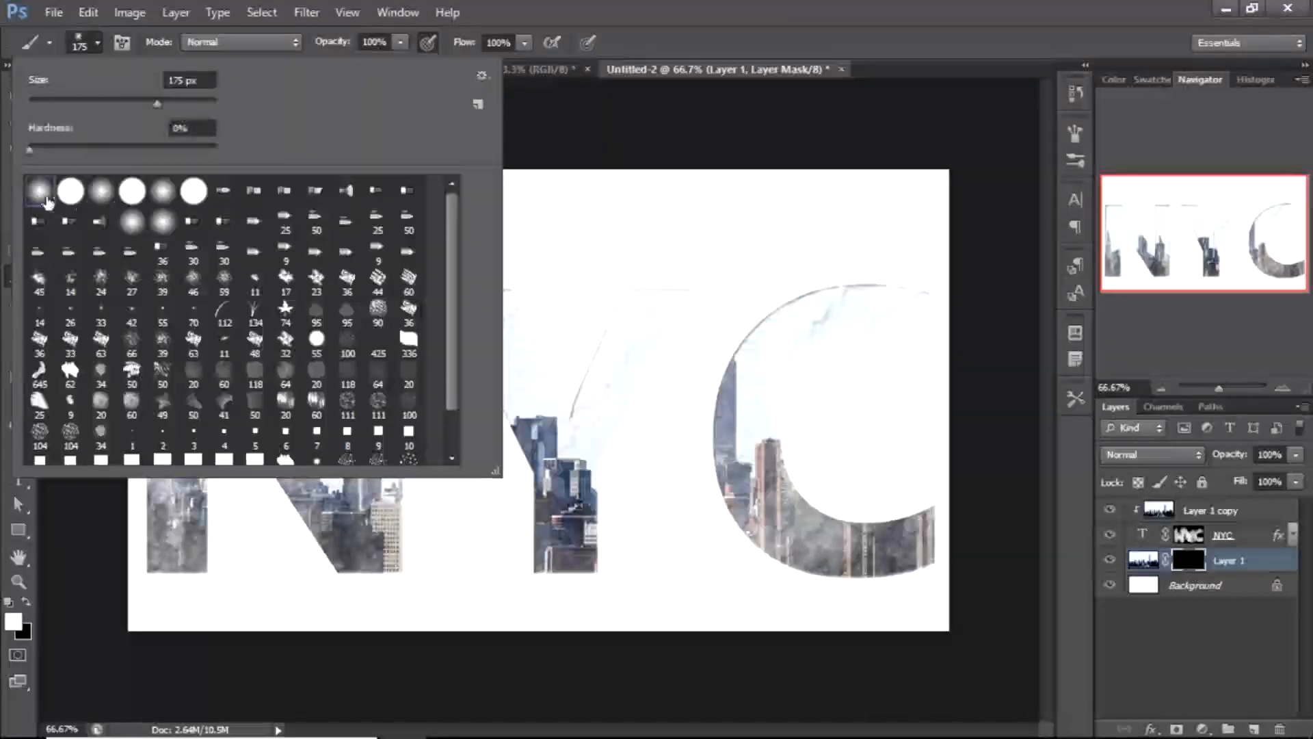
pyautogui.click(641, 30)
pyautogui.press(']')
pyautogui.press(']')
pyautogui.press(']')
pyautogui.press(']')
pyautogui.press(']')
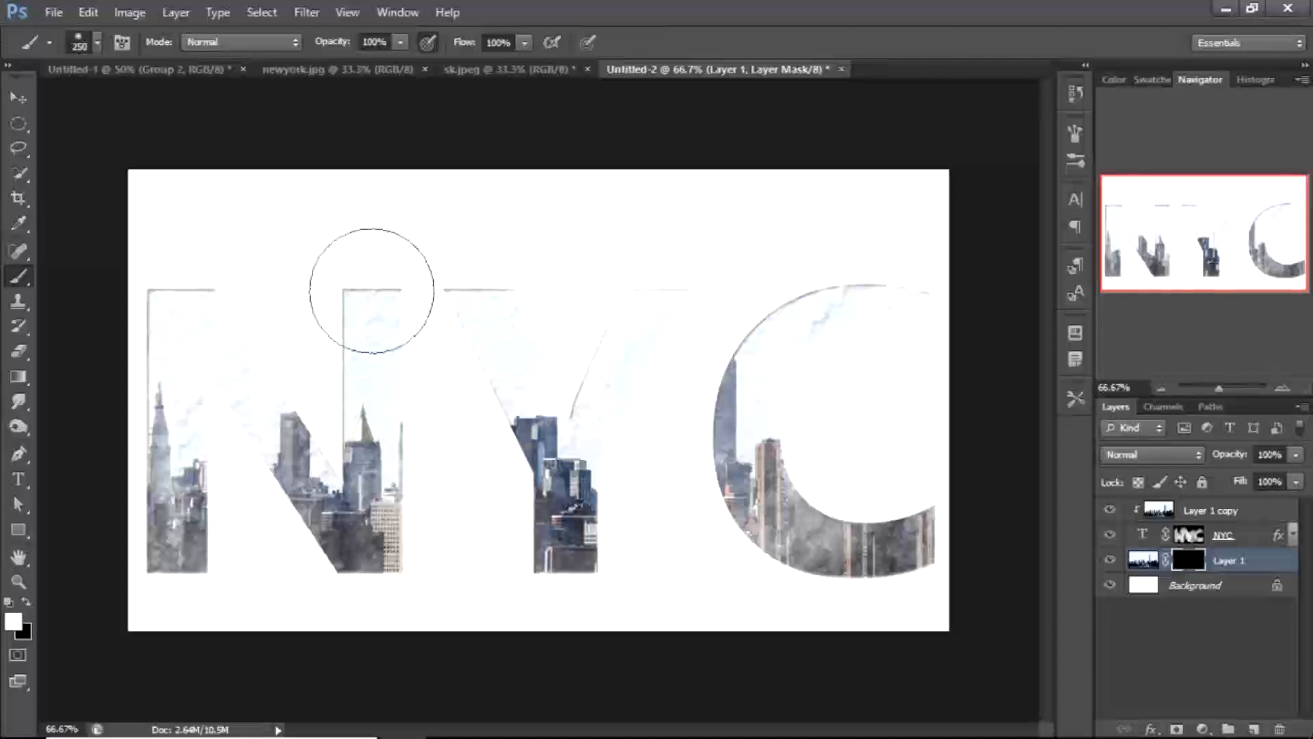
pyautogui.moveTo(732, 277)
pyautogui.mouseDown()
pyautogui.moveTo(743, 310)
pyautogui.moveTo(760, 283)
pyautogui.moveTo(749, 274)
pyautogui.moveTo(726, 334)
pyautogui.moveTo(760, 252)
pyautogui.moveTo(722, 332)
pyautogui.moveTo(795, 231)
pyautogui.moveTo(789, 288)
pyautogui.moveTo(888, 245)
pyautogui.moveTo(843, 254)
pyautogui.moveTo(934, 245)
pyautogui.moveTo(886, 240)
pyautogui.moveTo(951, 248)
pyautogui.moveTo(768, 219)
pyautogui.moveTo(551, 256)
pyautogui.moveTo(579, 252)
pyautogui.moveTo(519, 252)
pyautogui.moveTo(494, 229)
pyautogui.moveTo(467, 260)
pyautogui.moveTo(267, 220)
pyautogui.moveTo(366, 225)
pyautogui.moveTo(158, 225)
pyautogui.moveTo(249, 213)
pyautogui.moveTo(184, 265)
pyautogui.moveTo(188, 185)
pyautogui.moveTo(213, 273)
pyautogui.moveTo(197, 307)
pyautogui.moveTo(306, 349)
pyautogui.moveTo(298, 369)
pyautogui.moveTo(329, 379)
pyautogui.moveTo(264, 415)
pyautogui.moveTo(230, 399)
pyautogui.moveTo(241, 417)
pyautogui.moveTo(427, 407)
pyautogui.moveTo(439, 447)
pyautogui.moveTo(508, 403)
pyautogui.moveTo(503, 465)
pyautogui.moveTo(590, 411)
pyautogui.moveTo(591, 450)
pyautogui.moveTo(657, 412)
pyautogui.moveTo(704, 437)
pyautogui.moveTo(837, 389)
pyautogui.moveTo(847, 434)
pyautogui.moveTo(874, 411)
pyautogui.mouseUp()
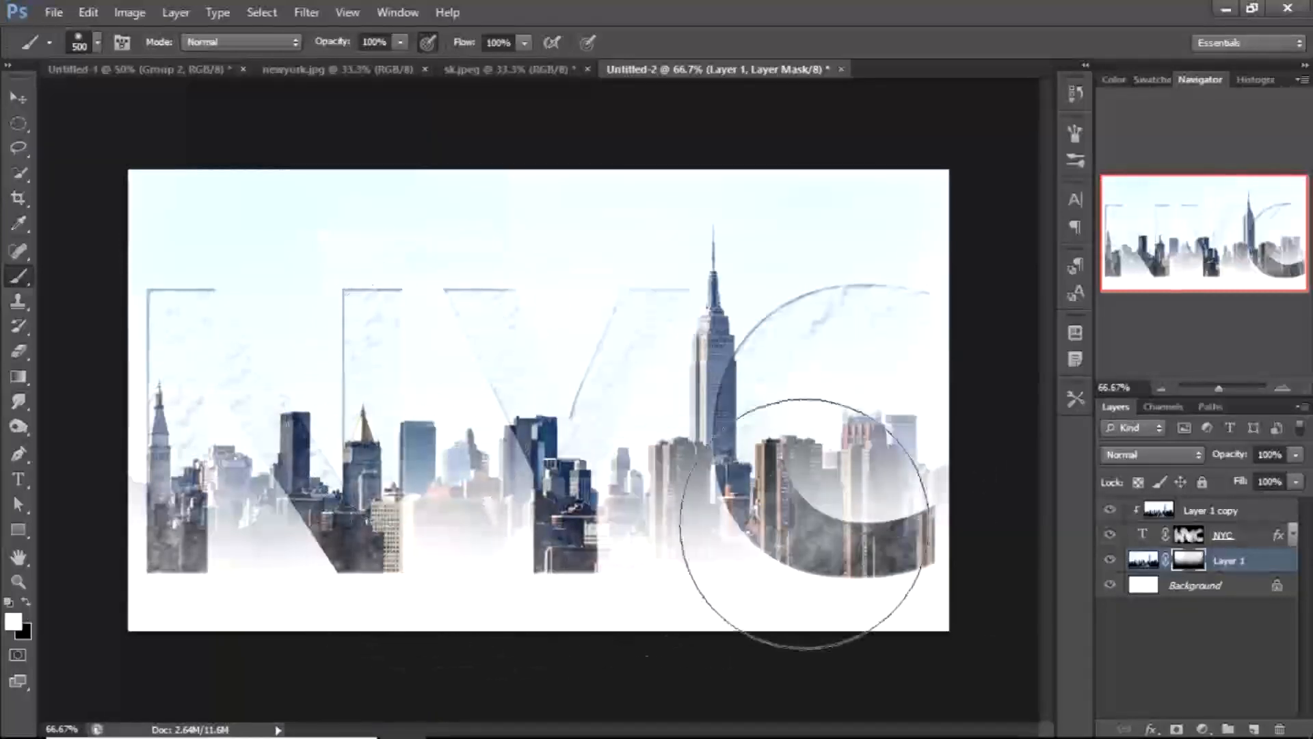
# Group the skyline copy, NYC text and original skyline layers together
pyautogui.click(1253, 513)
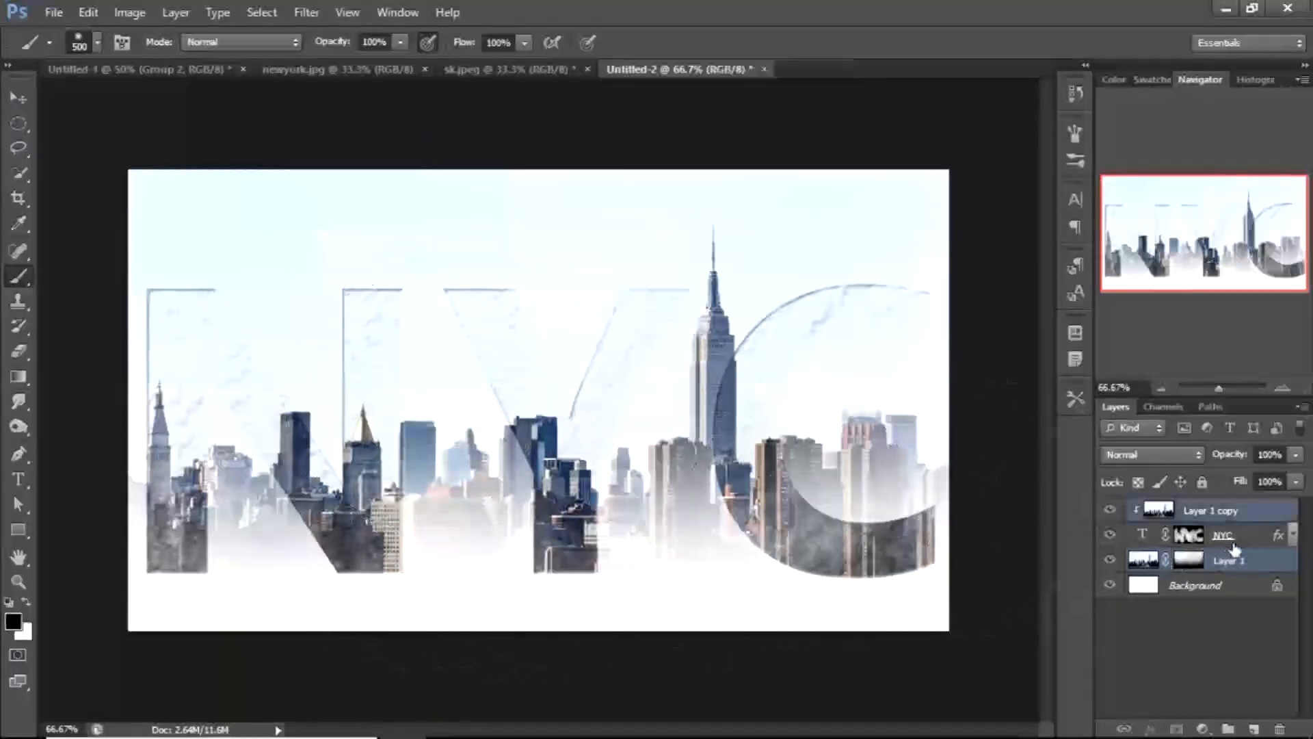
pyautogui.keyDown('shift'); pyautogui.click(1224, 560); pyautogui.keyUp('shift')
pyautogui.hotkey('ctrl', 'g')
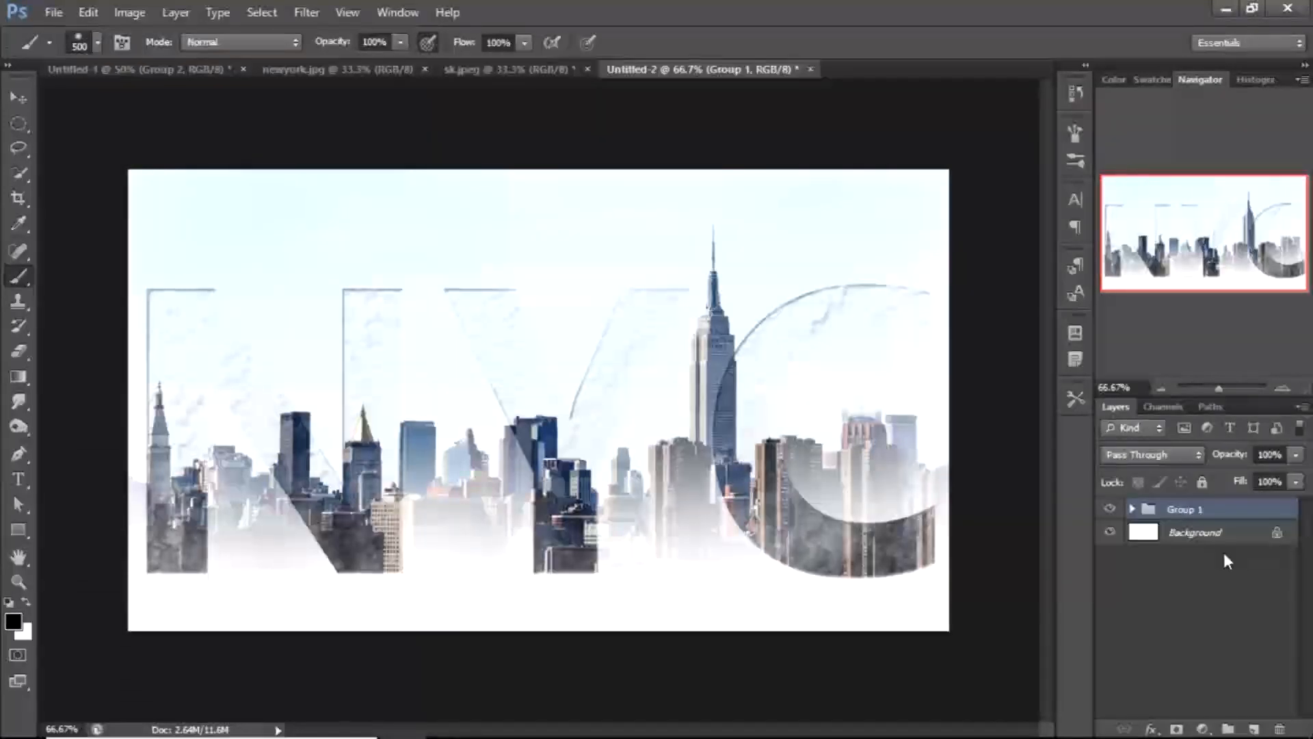
# Duplicate the group repeatedly to intensify the effect
pyautogui.hotkey('ctrl', 'j')
pyautogui.hotkey('ctrl', 'j')
pyautogui.hotkey('ctrl', 'j')
pyautogui.hotkey('ctrl', 'j')
pyautogui.hotkey('ctrl', 'j')
pyautogui.hotkey('ctrl', 'j')
pyautogui.hotkey('ctrl', 'j')
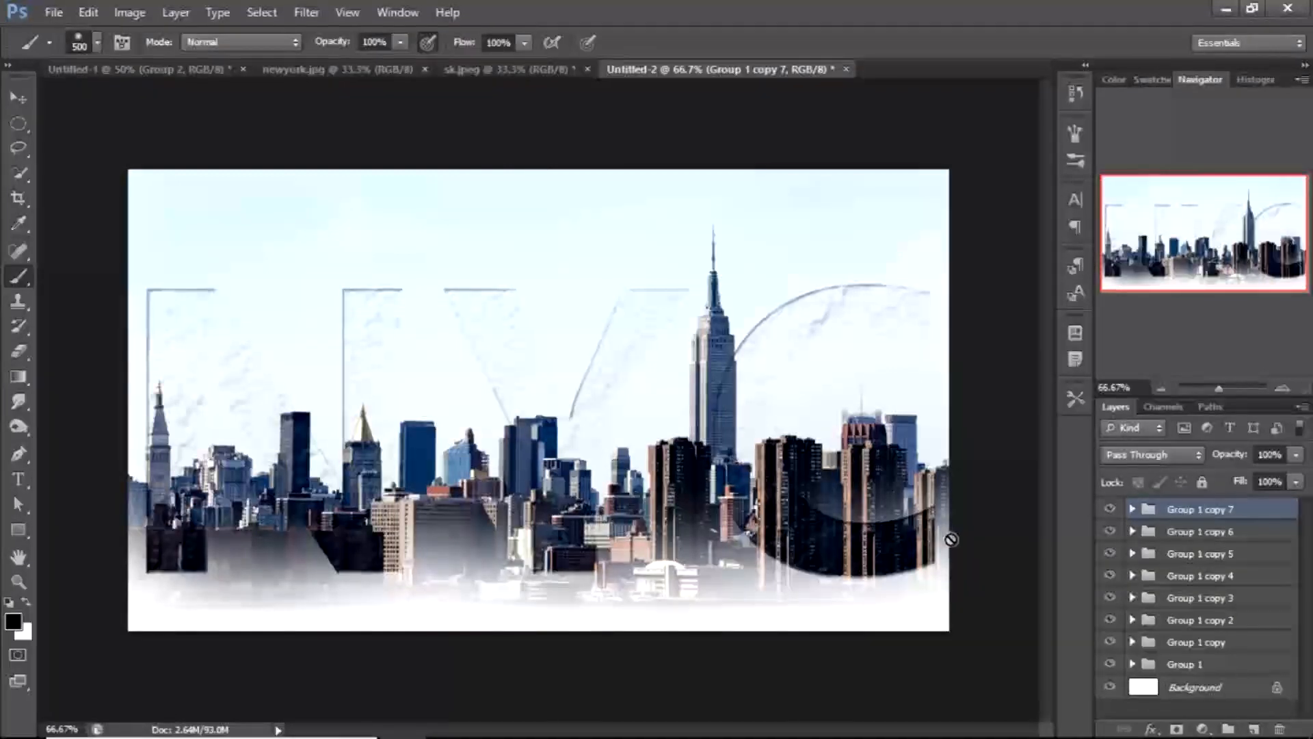
pyautogui.hotkey('ctrl', '-')
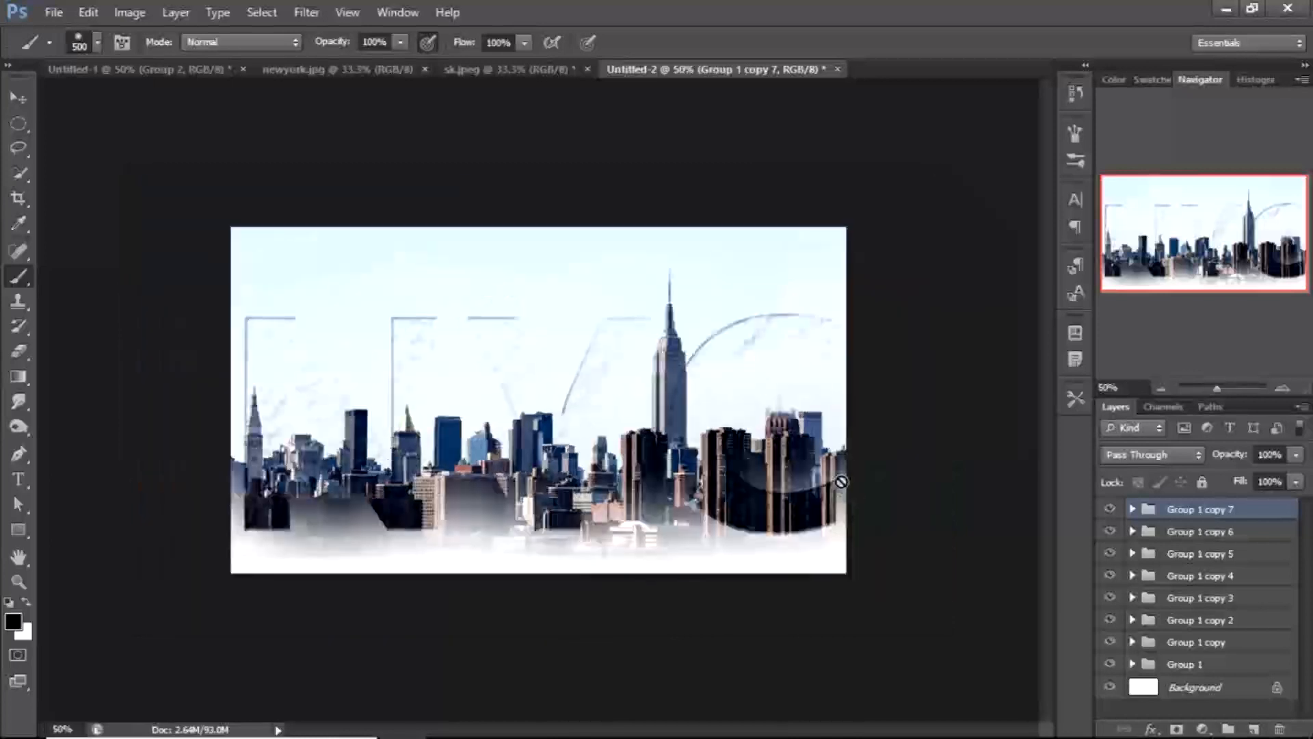